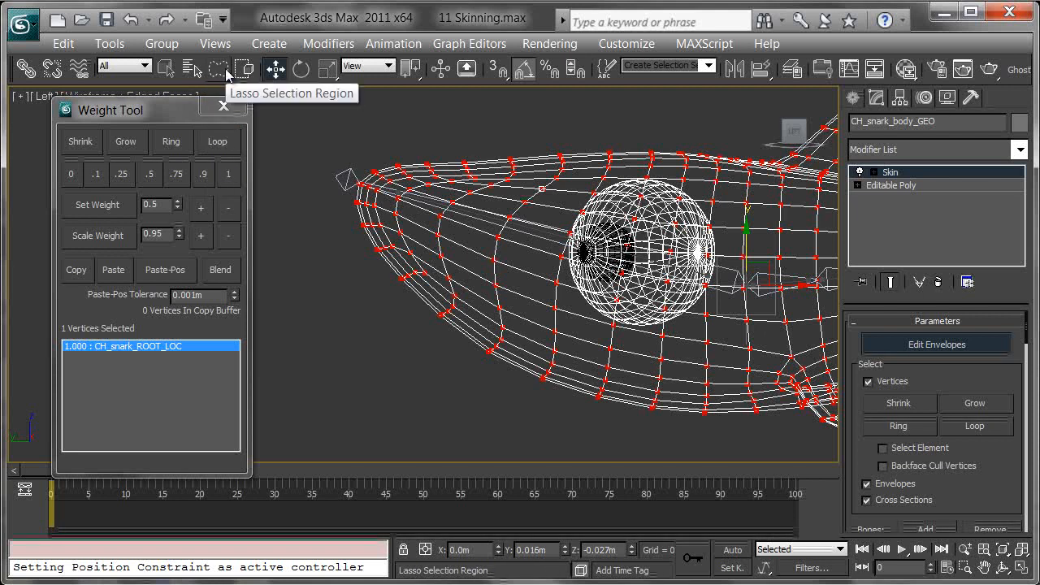
Lasso-select the vertices of the front part of the snark's head, from the nose to the eye
middle_click_drag(582, 160, 537, 163)
middle_click_drag(620, 152, 603, 165)
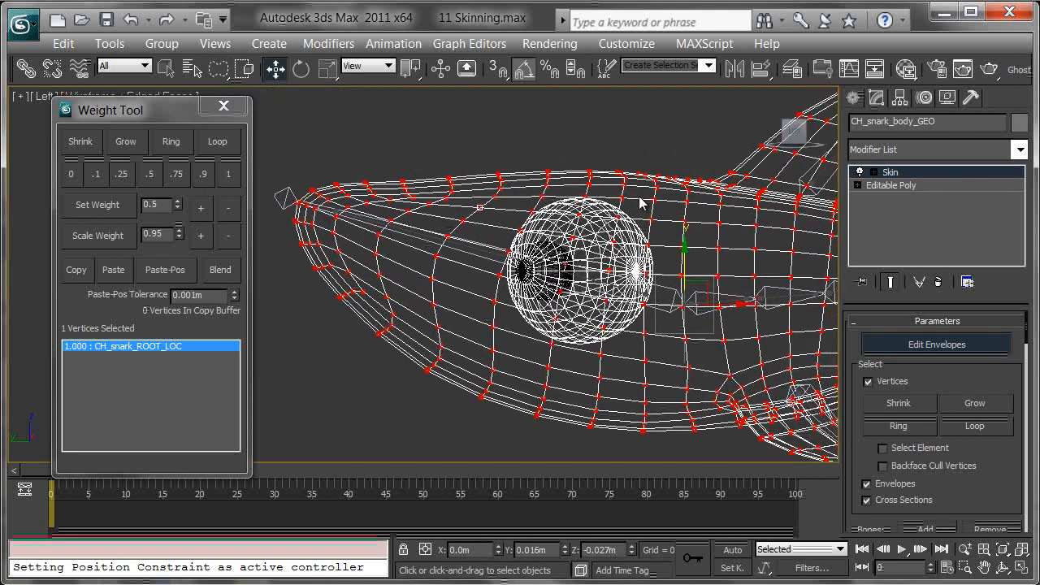
middle_click_drag(642, 203, 621, 202)
middle_click_drag(636, 300, 641, 265)
mouse_move(562, 130)
left_mouse_down()
mouse_move(529, 285)
mouse_move(459, 434)
mouse_move(240, 170)
left_mouse_up()
left_click_drag(429, 138, 535, 120)
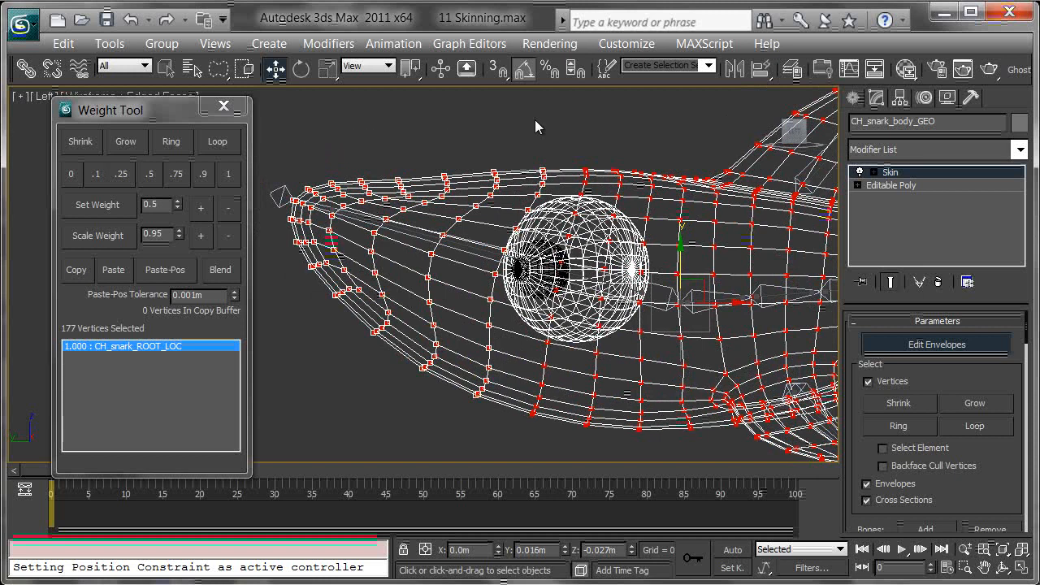
Grow the head vertex selection three times so it extends behind the eye
left_click(135, 142)
left_click(135, 141)
left_click(135, 141)
middle_click_drag(673, 235, 656, 227)
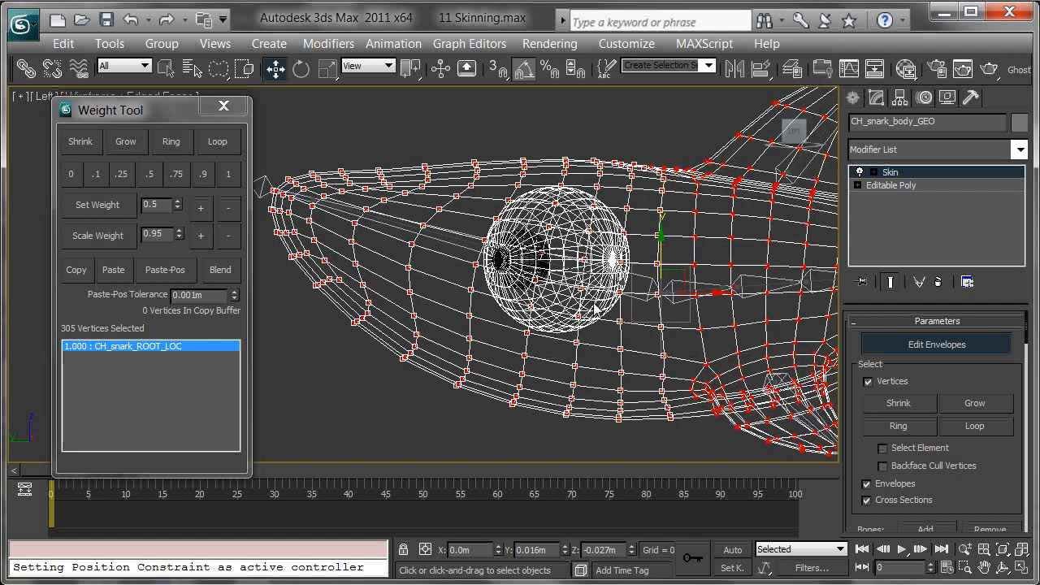
Assign the selected head vertices a weight of 1 to the CH_snark_head_JNT bone
middle_click_drag(540, 256, 494, 228)
left_click_drag(855, 356, 862, 193)
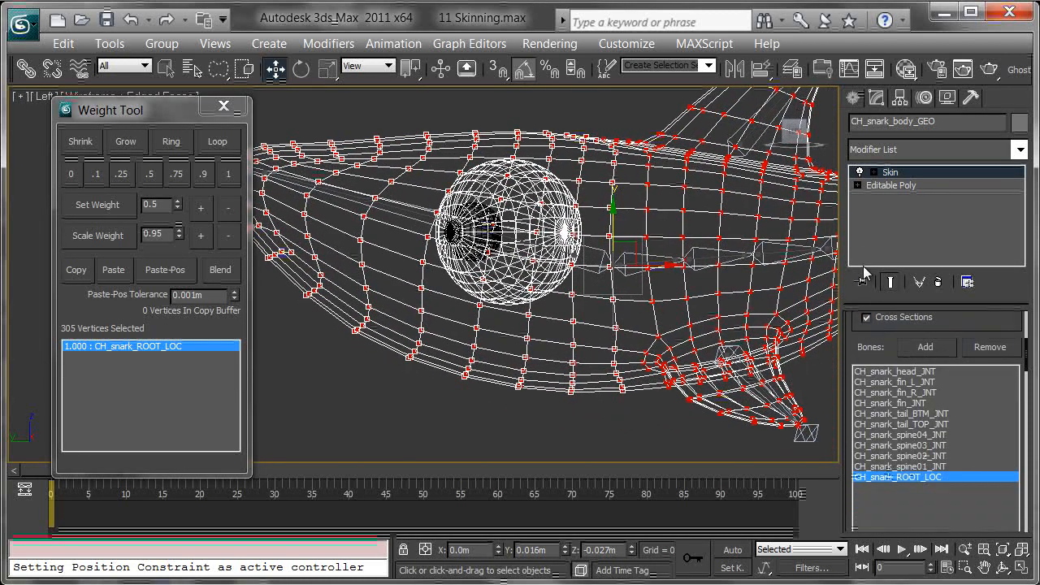
left_click(903, 372)
middle_click_drag(672, 290, 744, 346)
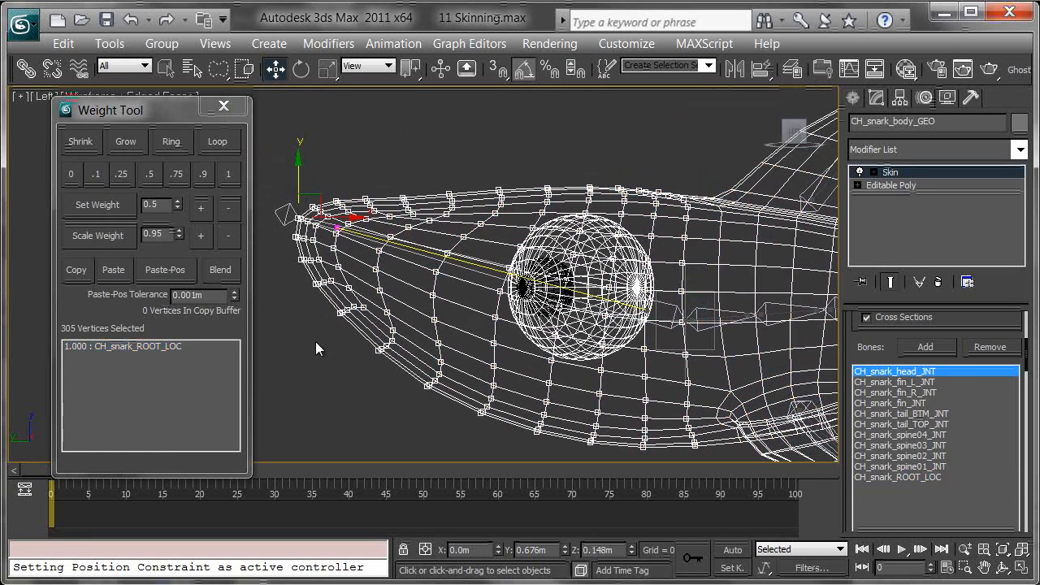
middle_click_drag(634, 254, 576, 218)
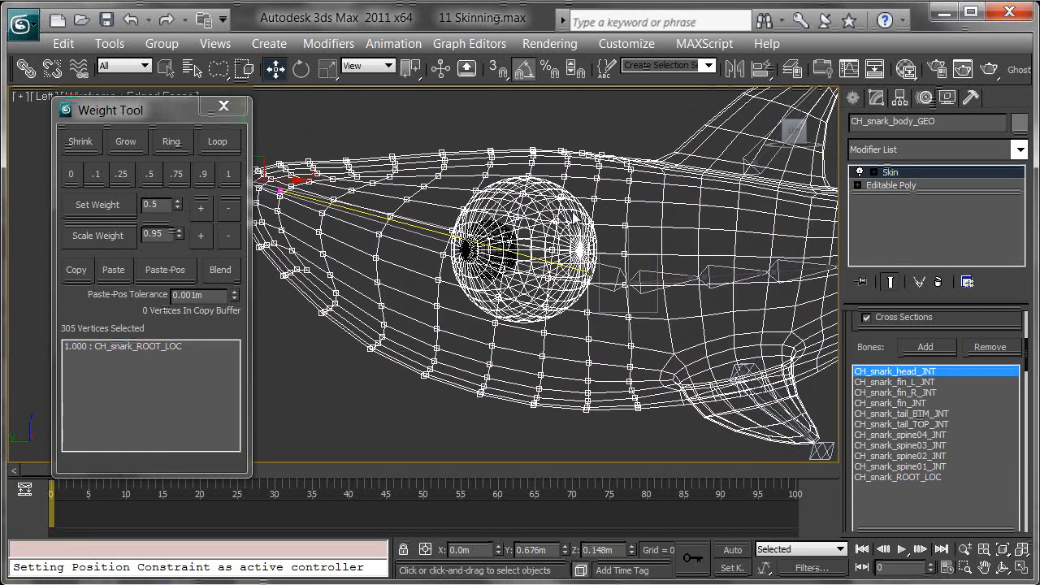
left_click(227, 174)
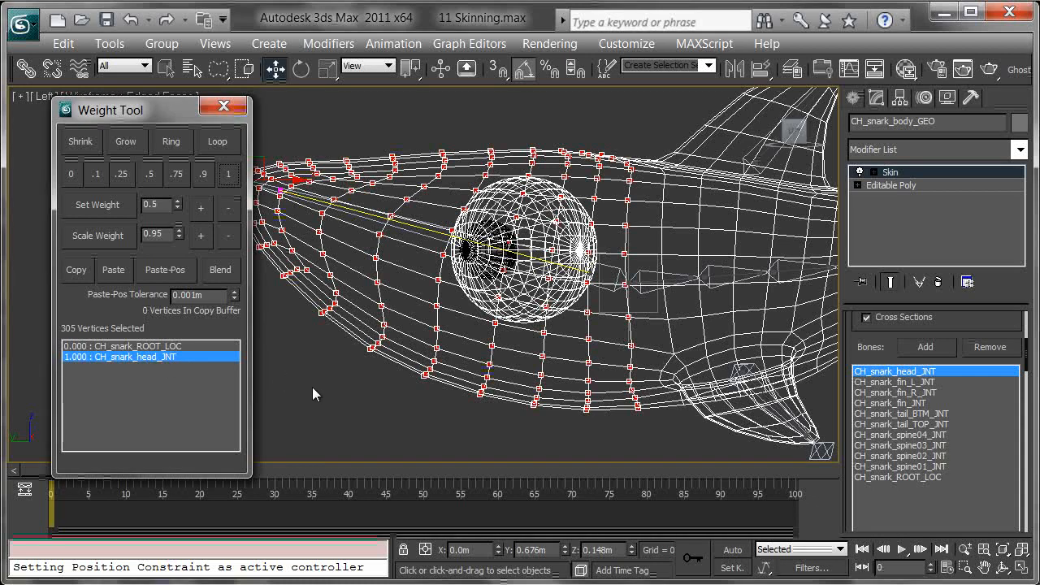
Leave envelope editing and test-rotate the CH_snark_head_JNT bone to check the head's deformation
middle_click_drag(696, 231, 684, 285)
left_click(914, 174)
left_click(492, 283)
key("e")
left_click_drag(684, 285, 721, 302)
middle_click_drag(693, 231, 432, 166)
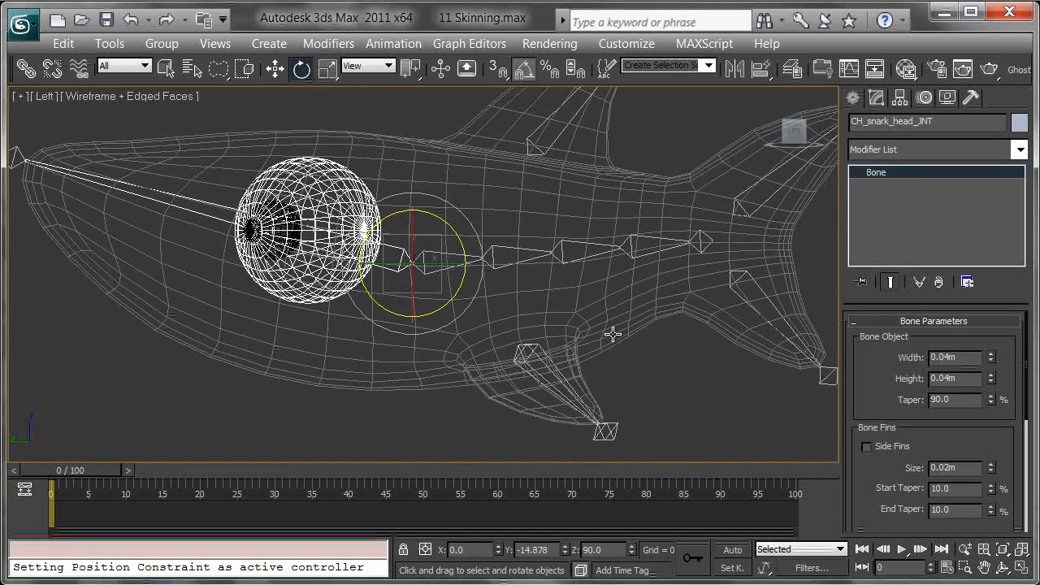
Reselect the body mesh, resume editing its Skin modifier, and lasso-select the tail fin vertices
scroll(534, 294, "down", 4)
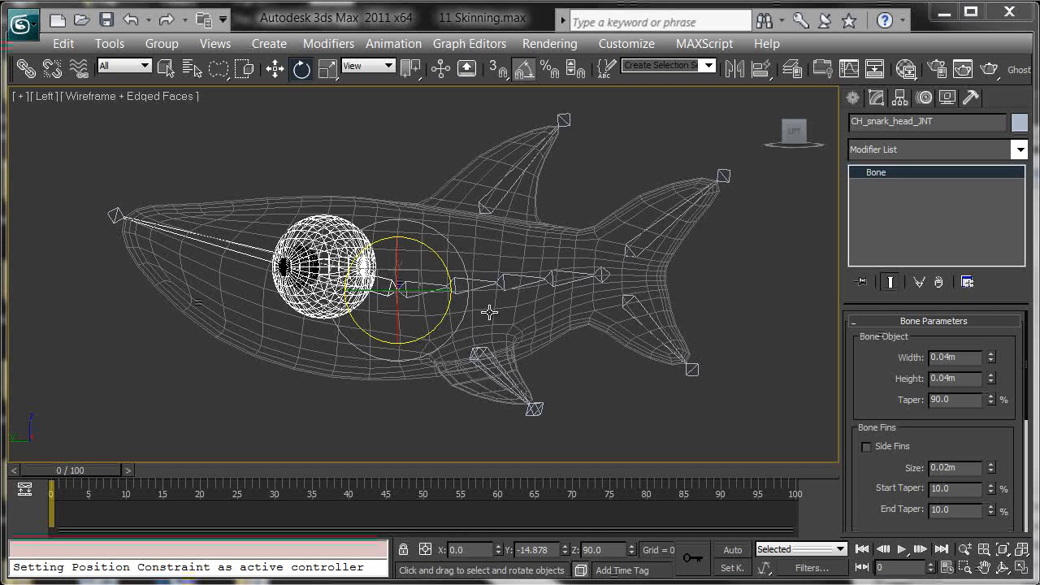
middle_click_drag(713, 302, 561, 229)
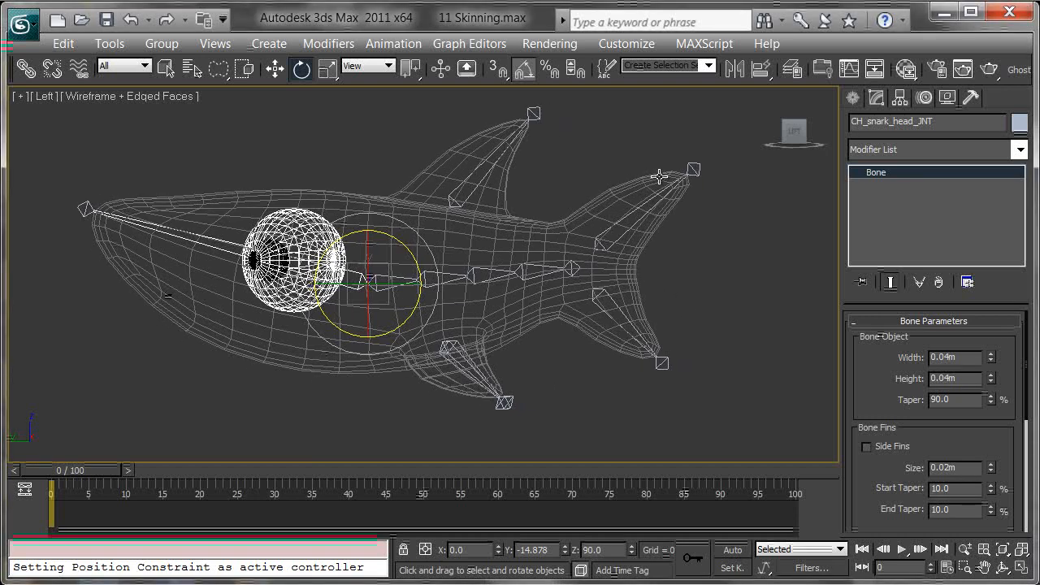
left_click(639, 250)
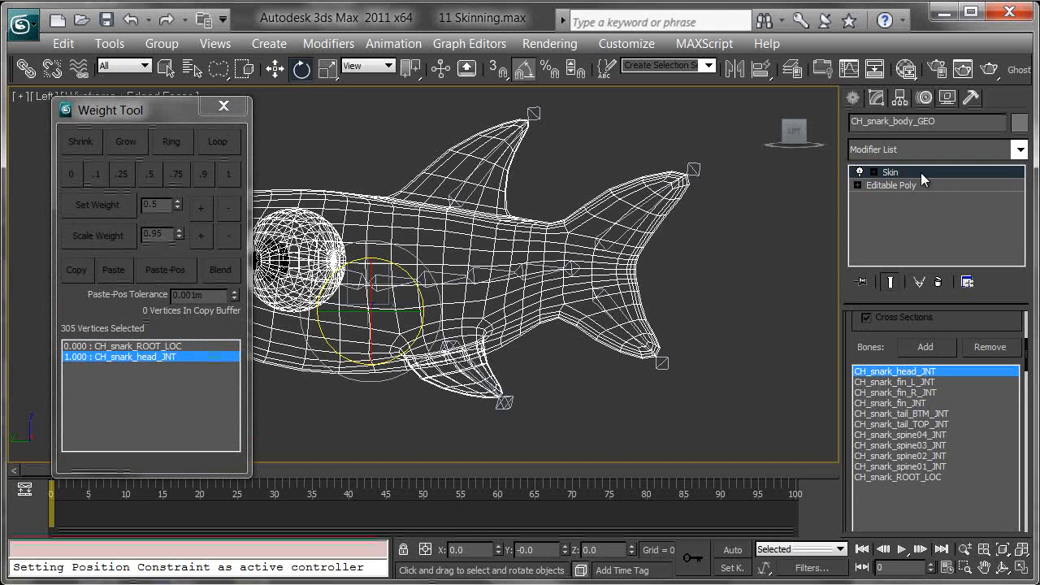
left_click(921, 172)
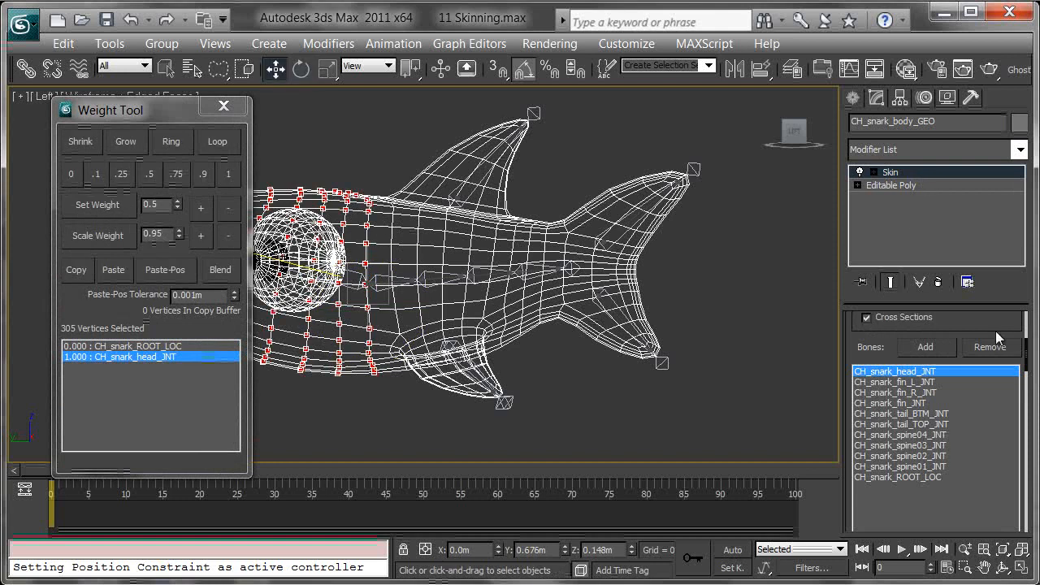
middle_click_drag(626, 328, 678, 326)
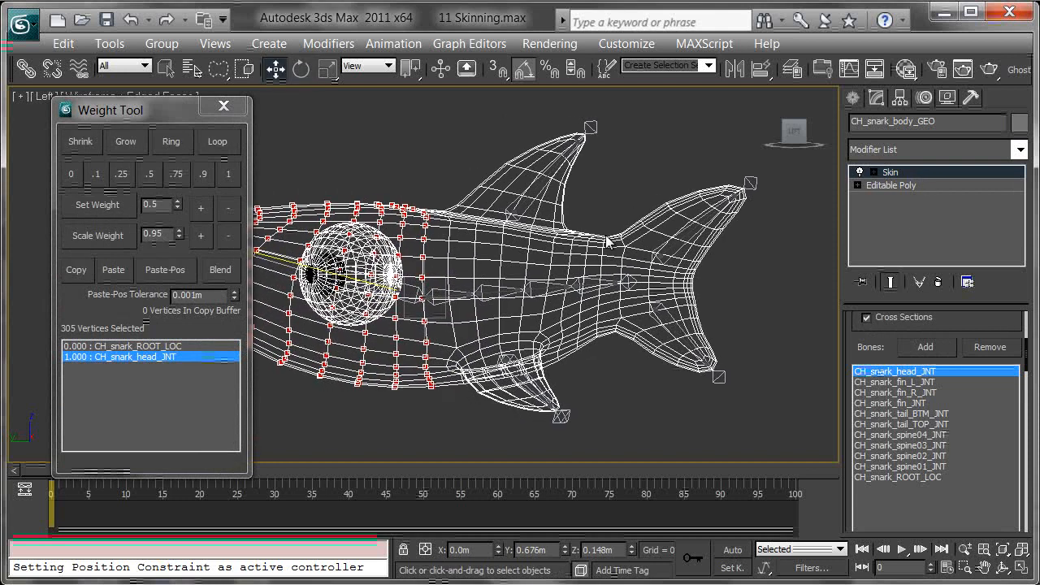
middle_click_drag(567, 213, 572, 196)
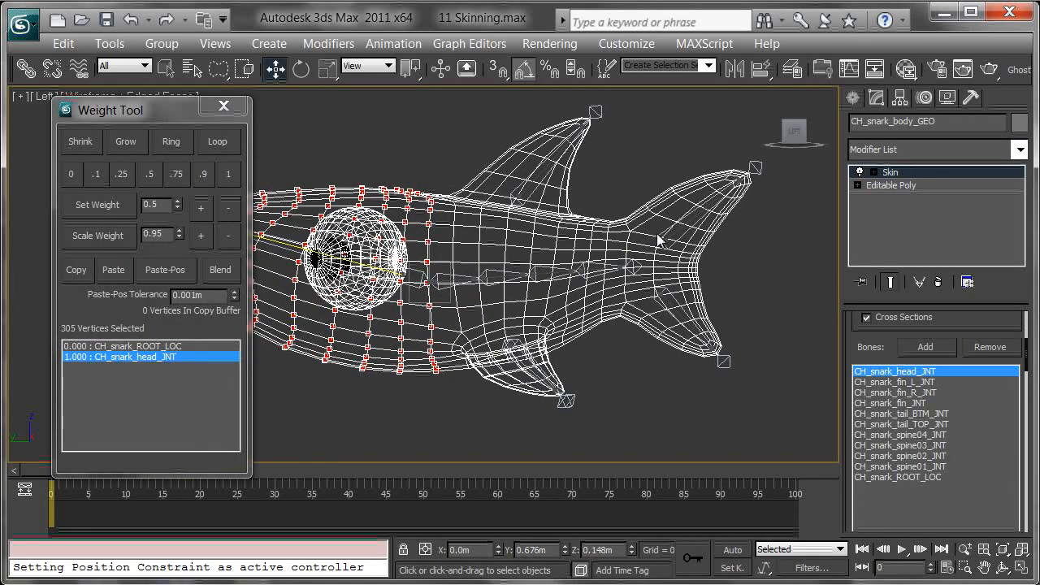
mouse_move(623, 190)
left_mouse_down()
mouse_move(611, 311)
mouse_move(821, 369)
mouse_move(714, 98)
mouse_move(627, 193)
left_mouse_up()
middle_click_drag(627, 194, 685, 197)
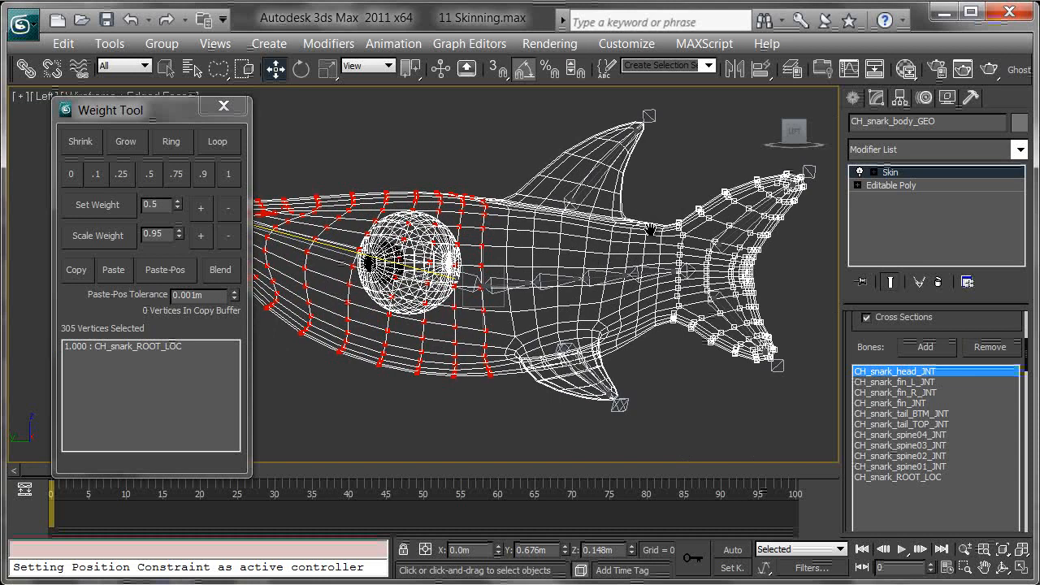
Extend the selection from the tail across the body and side fins, up to the head-weighted area
middle_click_drag(660, 242, 643, 247)
middle_click_drag(599, 218, 596, 224)
scroll(682, 237, "up", 4)
middle_click_drag(739, 197, 596, 193)
mouse_move(737, 246)
left_mouse_down()
mouse_move(731, 385)
mouse_move(693, 460)
mouse_move(629, 447)
mouse_move(642, 218)
mouse_move(736, 162)
left_mouse_up()
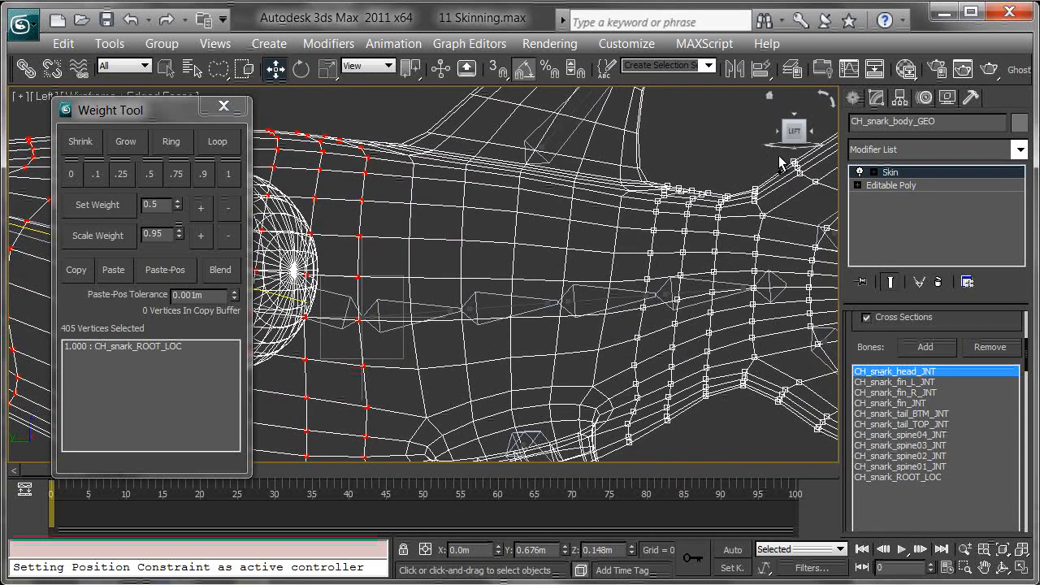
middle_click_drag(634, 290, 678, 268)
scroll(678, 268, "down", 3)
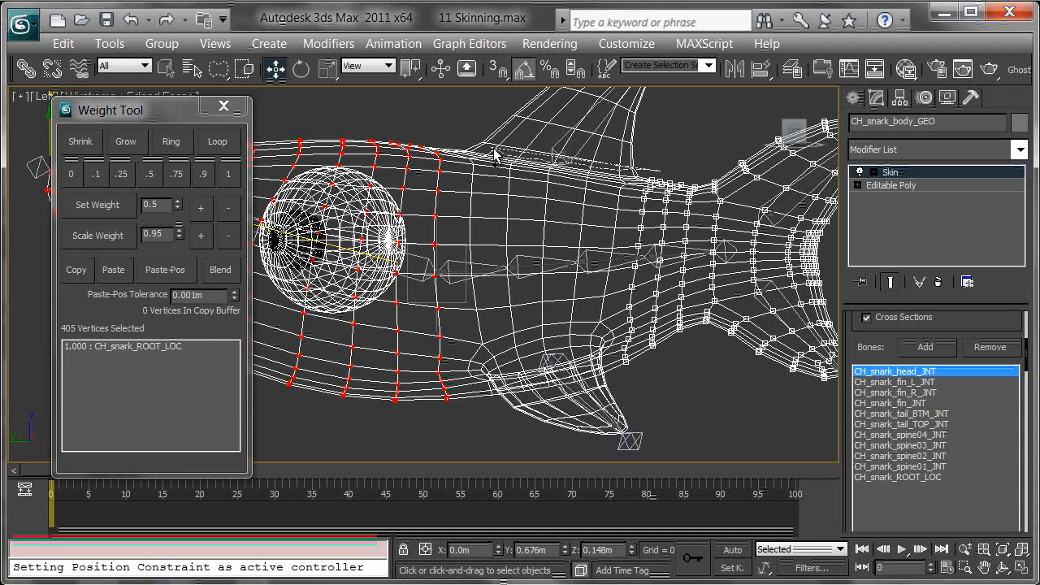
mouse_move(449, 198)
left_mouse_down()
mouse_move(475, 406)
mouse_move(526, 461)
mouse_move(681, 463)
mouse_move(674, 443)
left_mouse_up()
middle_click_drag(423, 190, 473, 164)
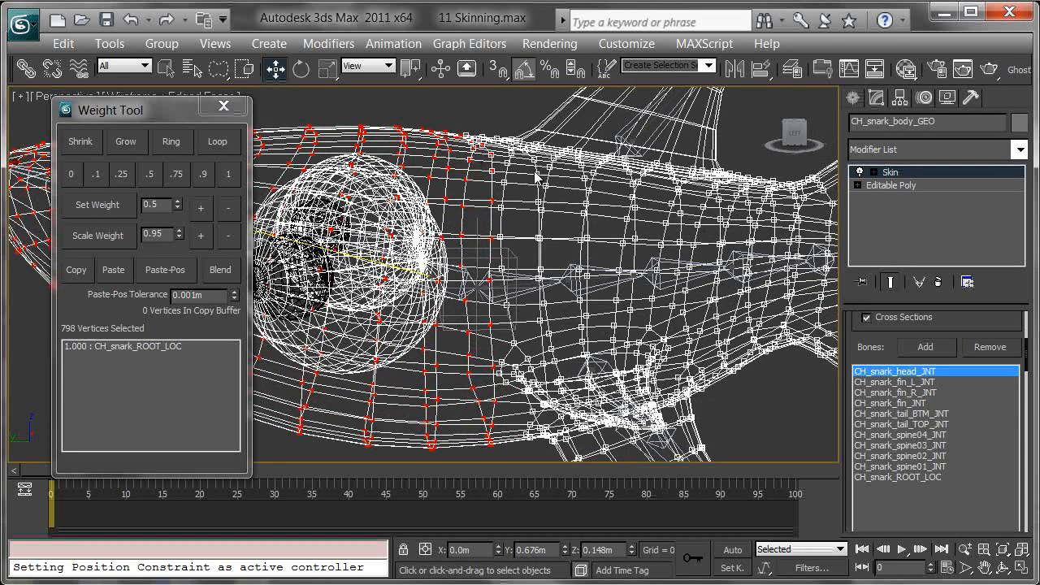
Switch to shaded display and remove the stray head-weighted vertices near the top of the head boundary from the selection
middle_click_drag(533, 213, 505, 233)
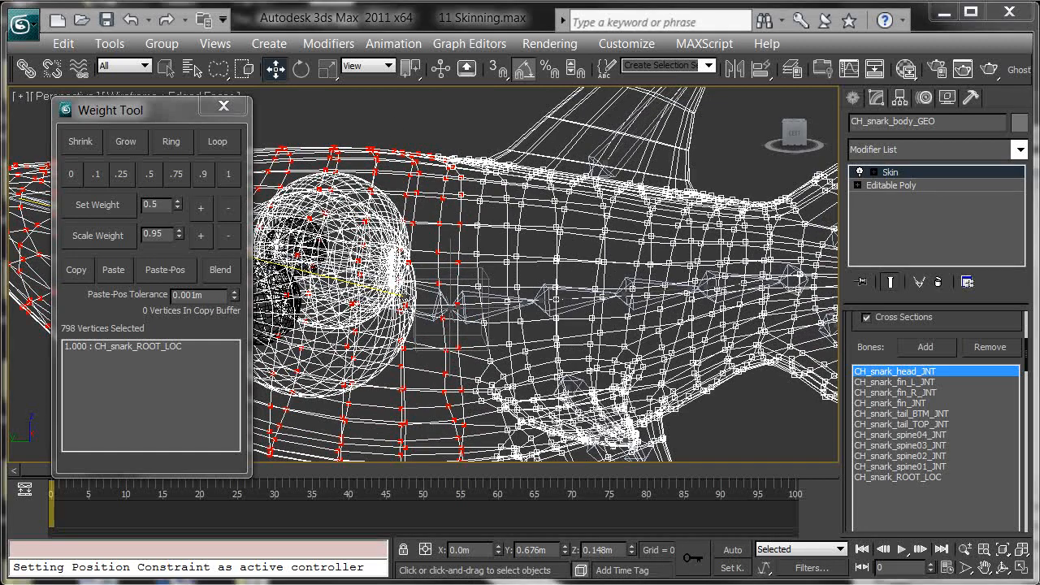
mouse_move(600, 172)
middle_mouse_down("alt")
mouse_move(575, 227)
mouse_move(598, 238)
mouse_move(540, 192)
mouse_move(488, 220)
mouse_move(517, 241)
mouse_move(517, 226)
middle_mouse_up("alt")
key("F3")
scroll(488, 220, "up", 3)
middle_click_drag(385, 317, 484, 216, "alt")
middle_click_drag(575, 159, 566, 158, "alt")
mouse_move(717, 149)
left_mouse_down("alt")
mouse_move(657, 167)
mouse_move(702, 110)
left_mouse_up("alt")
middle_click_drag(601, 175, 541, 138, "alt")
scroll(634, 179, "down", 3)
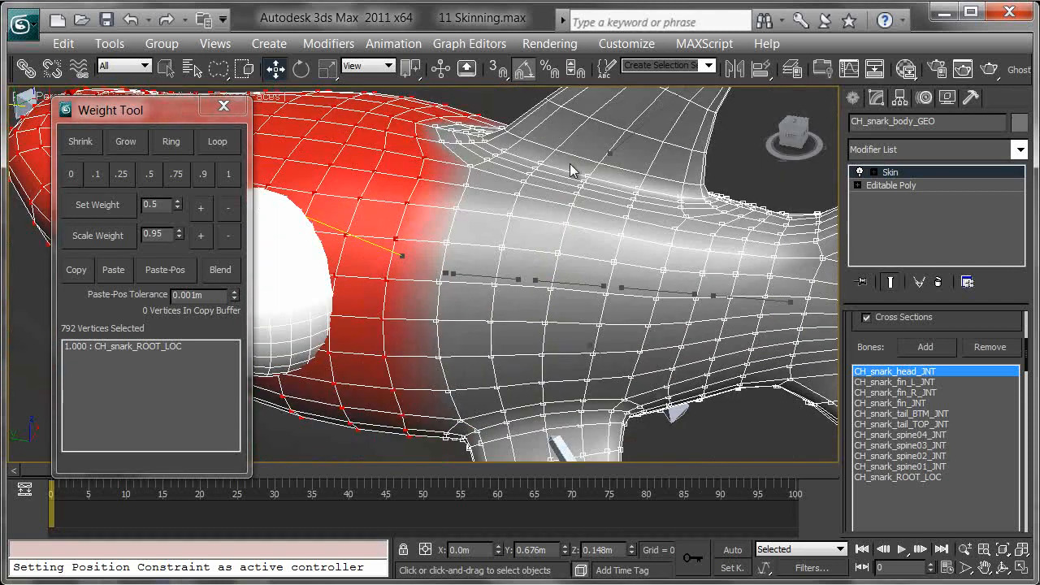
Assign the selected rear body vertices a weight of 1 to the CH_snark_spine01_JNT bone
left_click(928, 466)
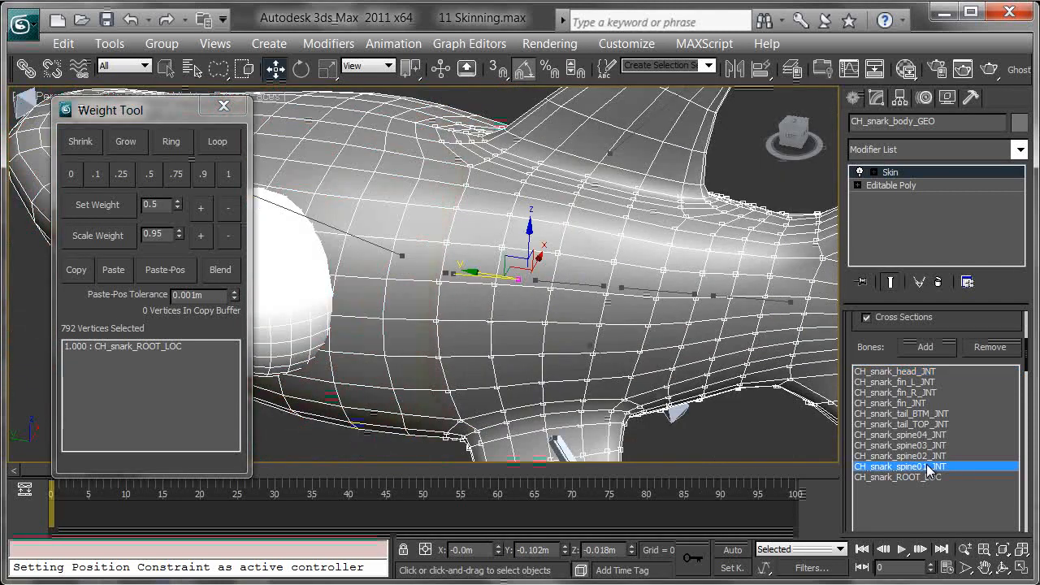
middle_click_drag(636, 401, 633, 351, "alt")
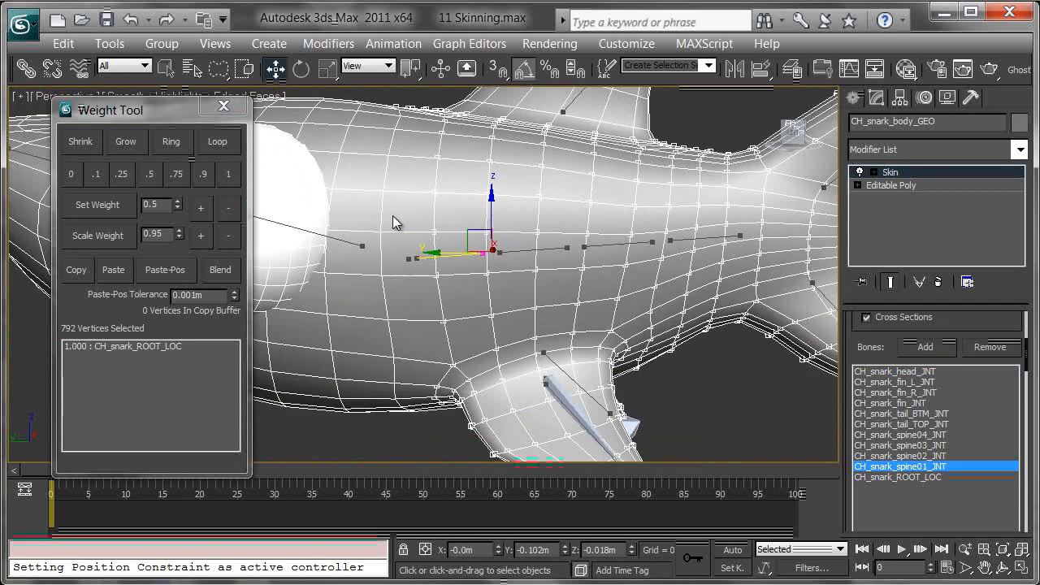
left_click(228, 172)
Lasso-select the dorsal fin vertices and give them a weight of 1 to CH_snark_spine01_JNT
middle_click_drag(584, 174, 483, 317)
scroll(500, 305, "down", 3)
left_click_drag(514, 124, 543, 134)
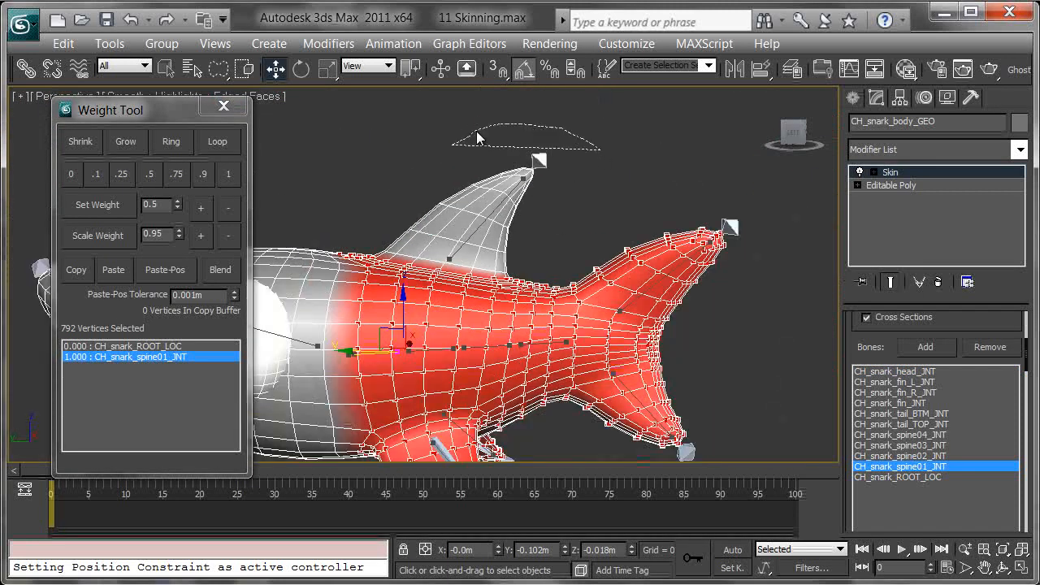
mouse_move(390, 215)
left_mouse_down()
mouse_move(394, 273)
mouse_move(540, 247)
left_mouse_up()
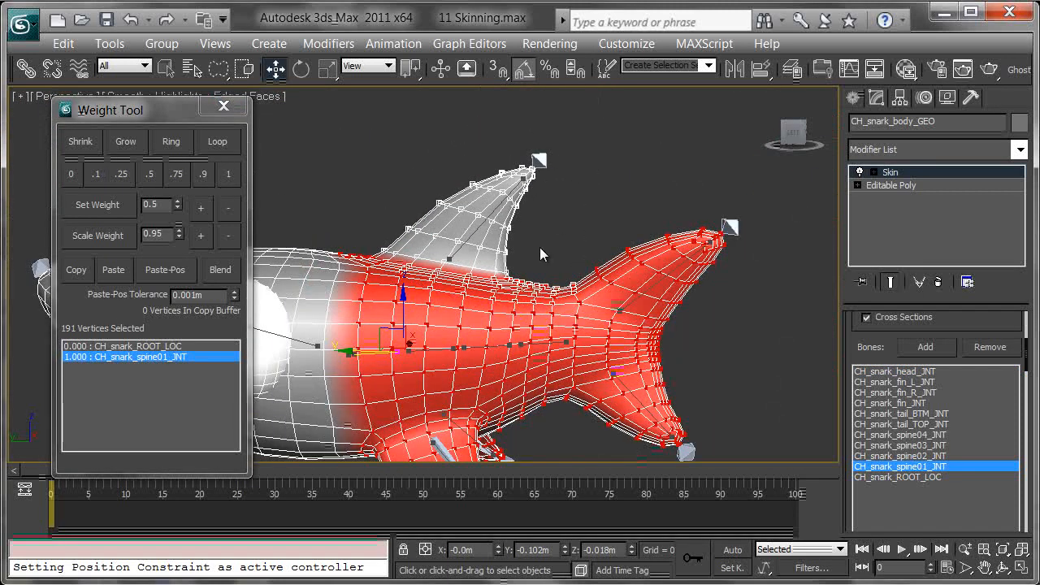
left_click(229, 171)
In the wireframe left view, choose the CH_snark_spine02_JNT bone and select the mid-body vertices around it
middle_click_drag(517, 251, 614, 108, "alt")
key("l")
scroll(529, 230, "up", 5)
scroll(551, 258, "down", 4)
middle_click_drag(523, 276, 568, 233)
scroll(568, 233, "up", 3)
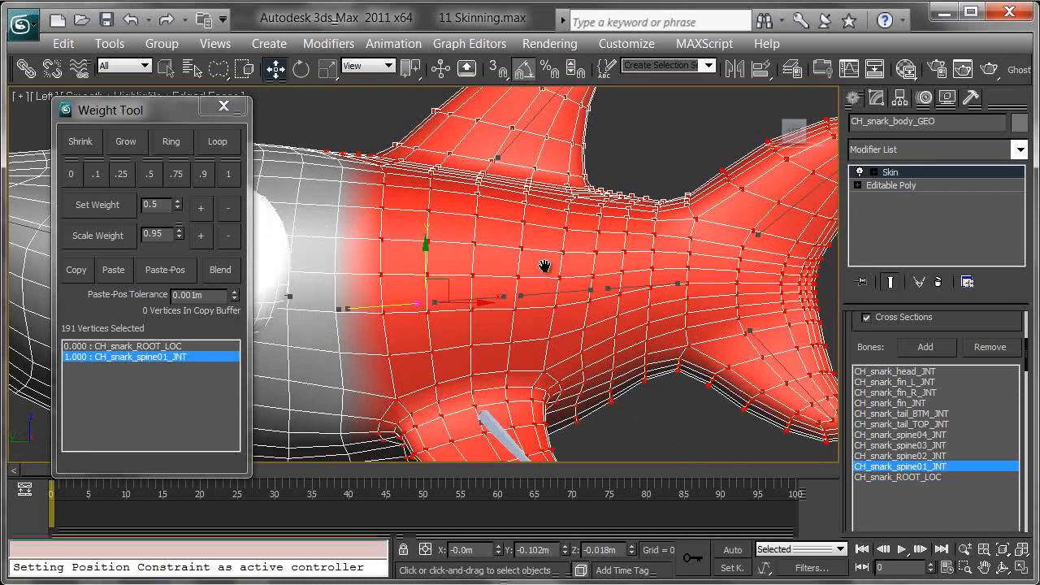
key("F3")
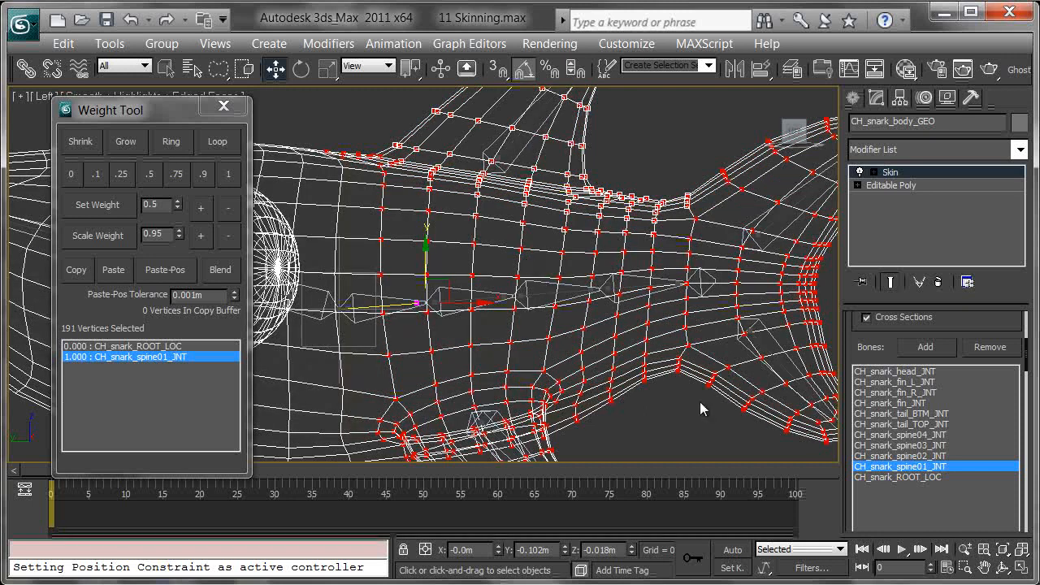
left_click(911, 457)
scroll(497, 293, "up", 2)
middle_click_drag(565, 379, 566, 344)
mouse_move(566, 345)
left_mouse_down()
mouse_move(429, 344)
mouse_move(399, 258)
mouse_move(420, 112)
mouse_move(588, 133)
left_mouse_up()
middle_click_drag(581, 207, 603, 141)
scroll(573, 258, "down", 4)
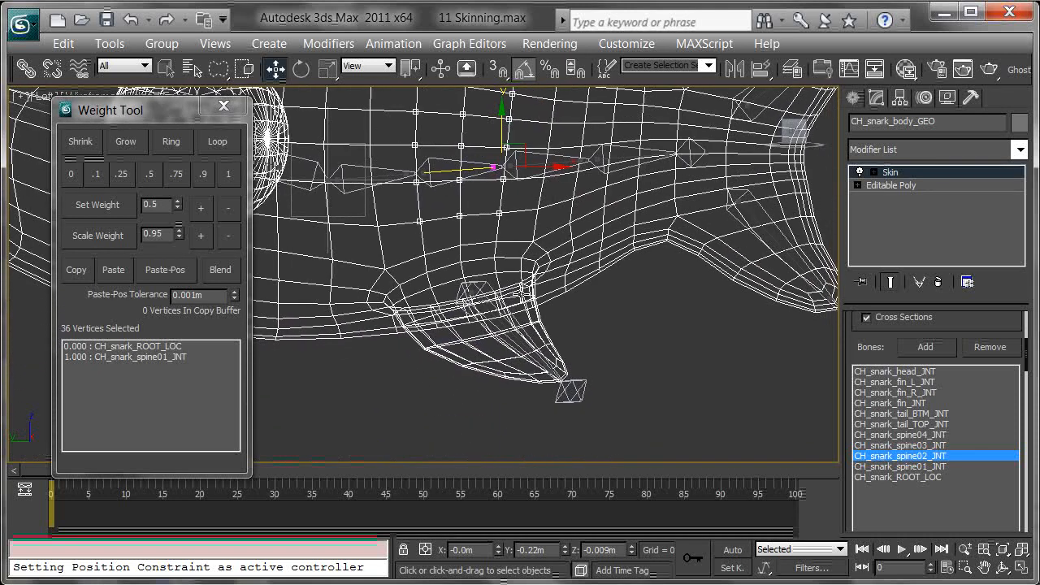
Add the lower body and side fin vertices beneath the CH_snark_spine02_JNT bone to the selection
mouse_move(511, 232)
left_mouse_down()
mouse_move(443, 233)
mouse_move(418, 263)
mouse_move(438, 307)
left_mouse_up()
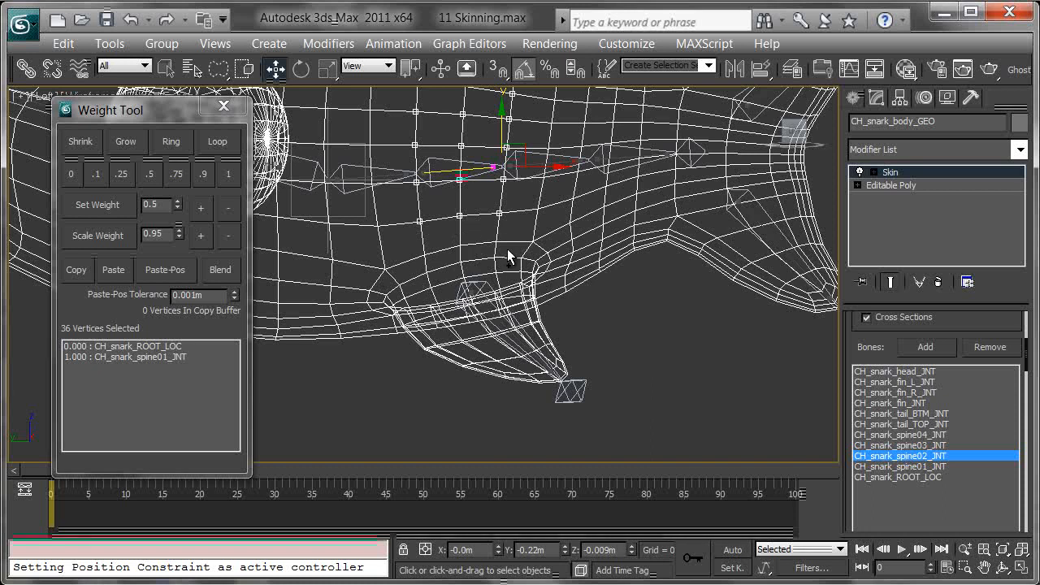
mouse_move(512, 237)
left_mouse_down()
mouse_move(464, 230)
mouse_move(420, 260)
mouse_move(434, 301)
mouse_move(429, 339)
mouse_move(508, 399)
left_mouse_up()
left_click_drag(572, 419, 566, 428)
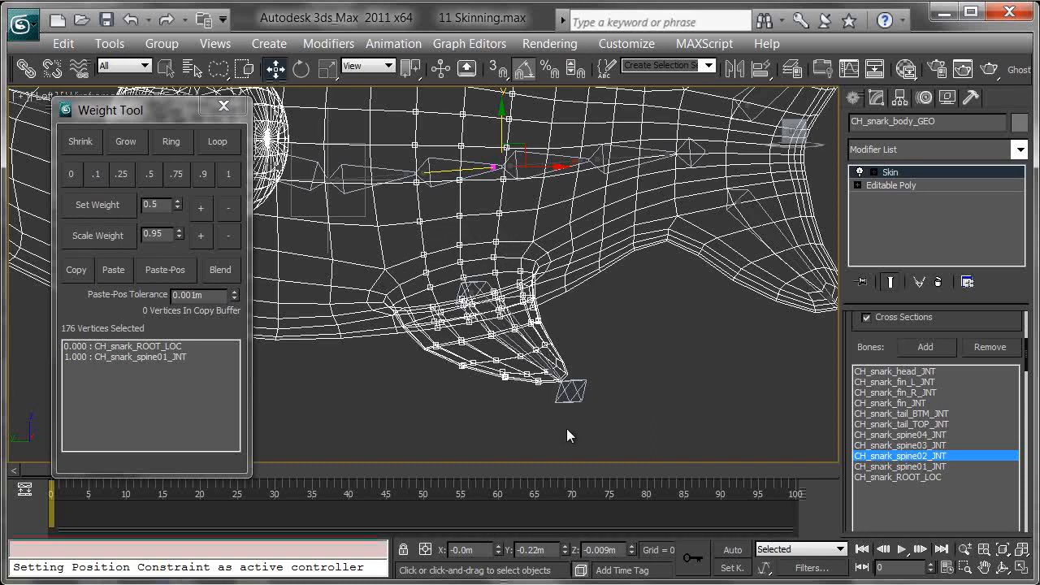
In shaded display, add the missed body vertices along one side of the dorsal fin base to the selection
middle_click_drag(566, 428, 556, 411)
scroll(557, 411, "up", 2)
key("F3")
mouse_move(565, 372)
middle_mouse_down("alt")
mouse_move(589, 343)
mouse_move(562, 275)
mouse_move(530, 279)
mouse_move(534, 321)
mouse_move(554, 316)
mouse_move(558, 237)
mouse_move(616, 357)
middle_mouse_up("alt")
mouse_move(544, 300)
left_mouse_down()
mouse_move(546, 240)
mouse_move(667, 190)
left_mouse_up()
middle_click_drag(677, 282, 370, 317, "alt")
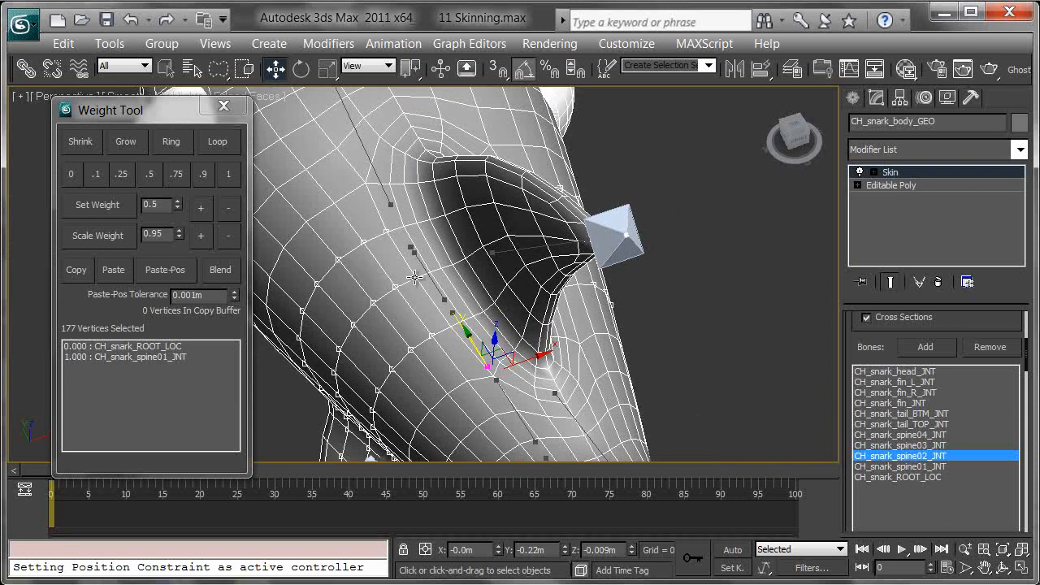
middle_click_drag(415, 276, 472, 251, "alt")
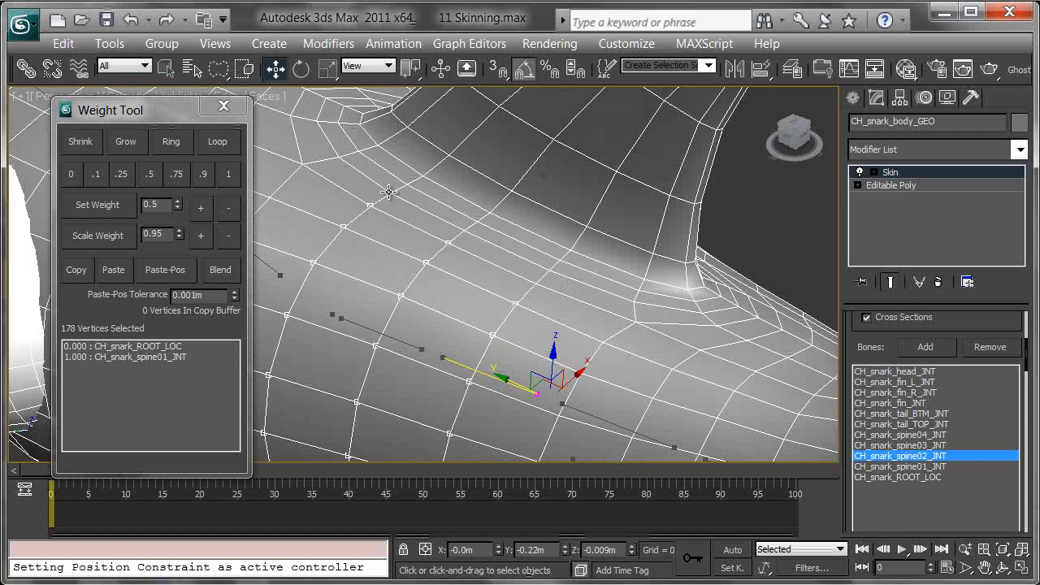
left_click(422, 178, "ctrl")
left_click(549, 279, "ctrl")
left_click(574, 257, "ctrl")
middle_click_drag(648, 277, 577, 303, "alt")
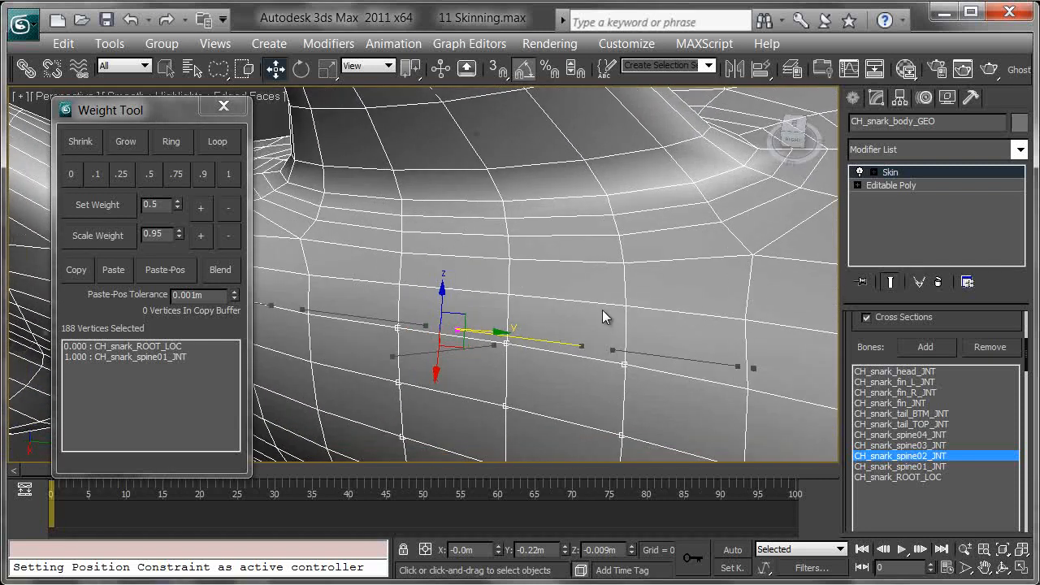
Add the matching vertices on the opposite side of the body, up to the dorsal fin base
left_click(623, 263, "ctrl")
left_click(619, 235, "ctrl")
left_click(509, 258, "ctrl")
left_click(507, 295, "ctrl")
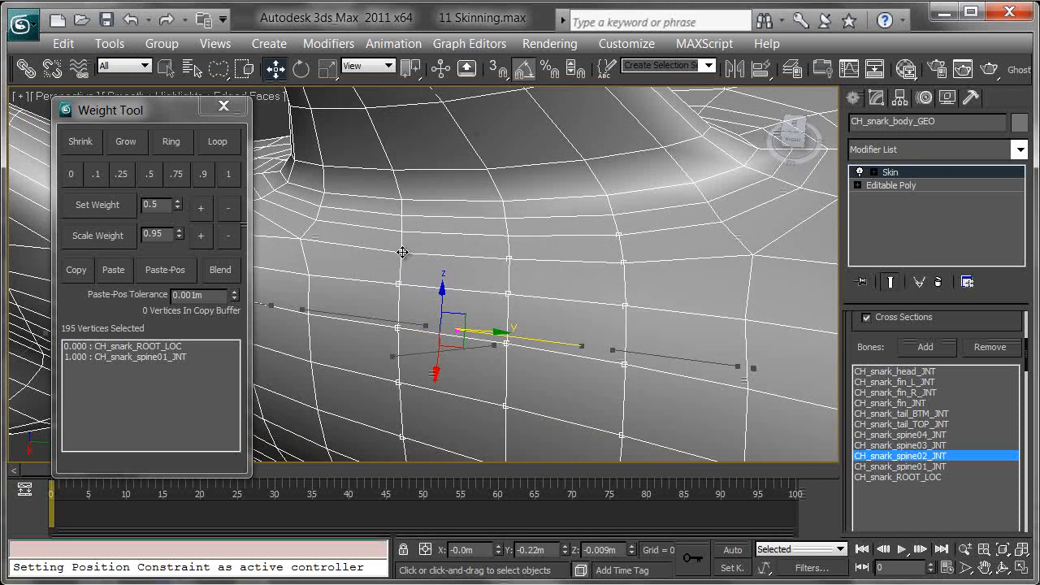
left_click(401, 215, "ctrl")
left_click(401, 200, "ctrl")
left_click(505, 202, "ctrl")
left_click(605, 197, "ctrl")
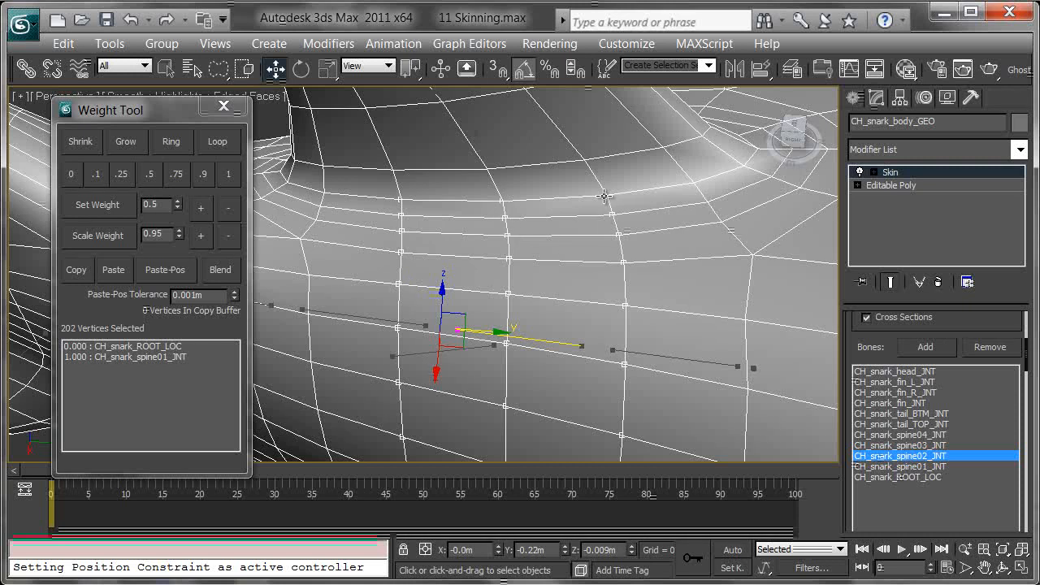
Assign the selected mid-body and side fin vertices a weight of 1 to the CH_snark_spine02_JNT bone
middle_click_drag(487, 258, 492, 234, "alt")
left_click(230, 174)
scroll(561, 239, "down", 5)
middle_click_drag(561, 239, 268, 287, "alt")
middle_click_drag(480, 328, 504, 338)
key("l")
middle_click_drag(545, 246, 494, 252)
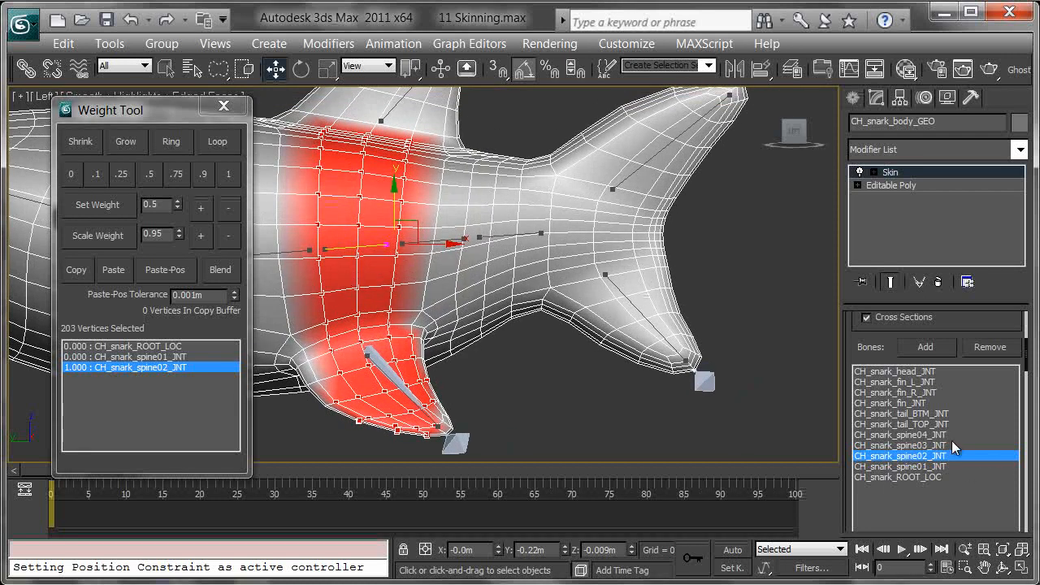
Choose the CH_snark_spine03_JNT bone and select the body vertices around it, from the back down to the belly behind the side fin
left_click(940, 445)
scroll(615, 356, "up", 2)
middle_click_drag(612, 353, 627, 364)
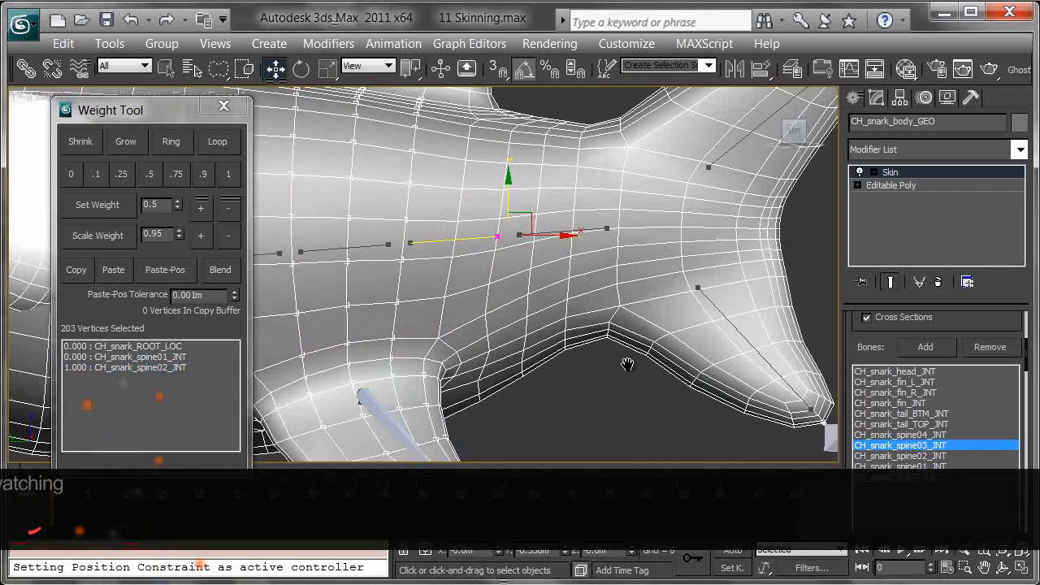
middle_click_drag(537, 306, 520, 347)
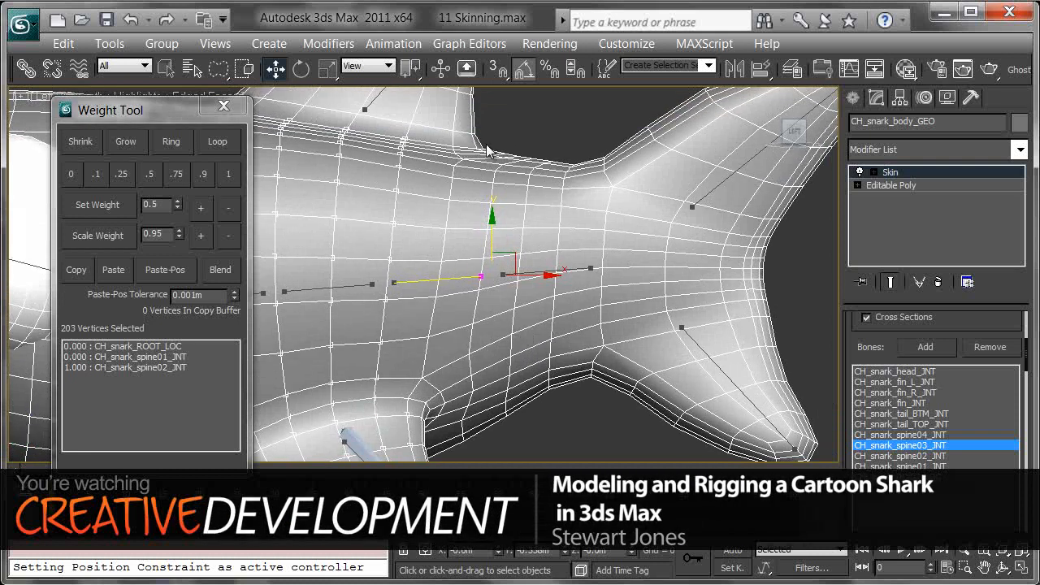
mouse_move(432, 234)
left_mouse_down()
mouse_move(414, 389)
mouse_move(432, 392)
mouse_move(484, 359)
mouse_move(529, 164)
mouse_move(524, 121)
left_mouse_up()
middle_click_drag(533, 169, 540, 123)
middle_click_drag(507, 392, 509, 330)
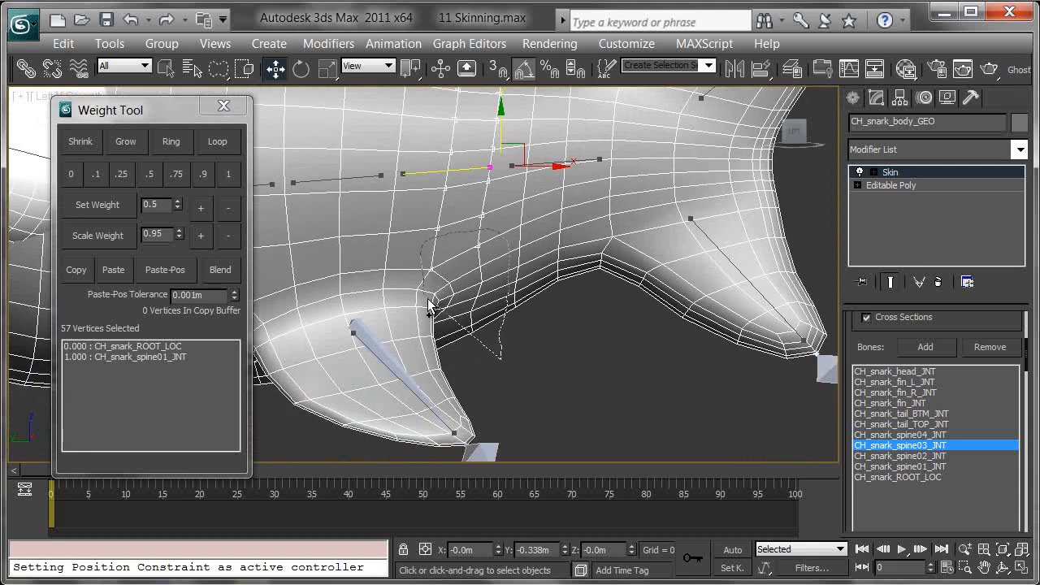
middle_click_drag(505, 386, 503, 373)
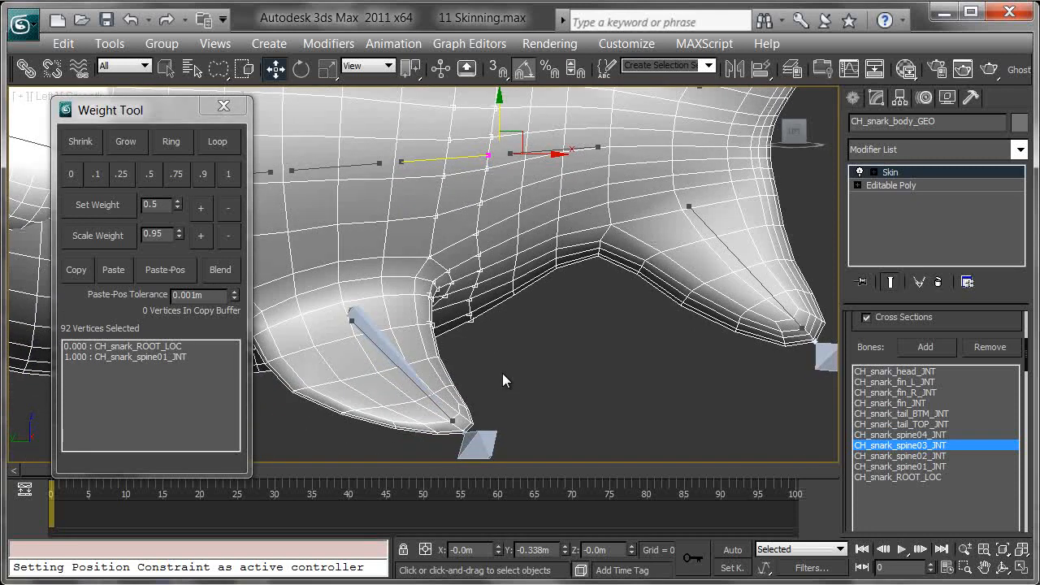
In perspective, add the missed vertices near the rear dorsal fin base and assign the selection a weight of 1 to CH_snark_spine03_JNT
key("p")
middle_click_drag(546, 304, 398, 260, "alt")
left_click(351, 290, "ctrl")
middle_click_drag(494, 328, 372, 218, "alt")
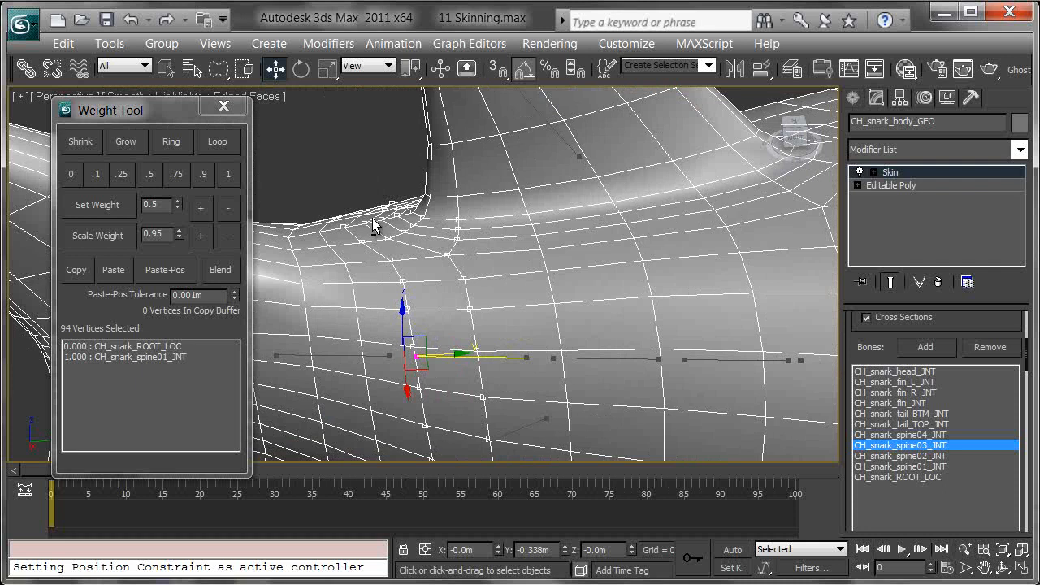
left_click(230, 173)
scroll(601, 230, "down", 6)
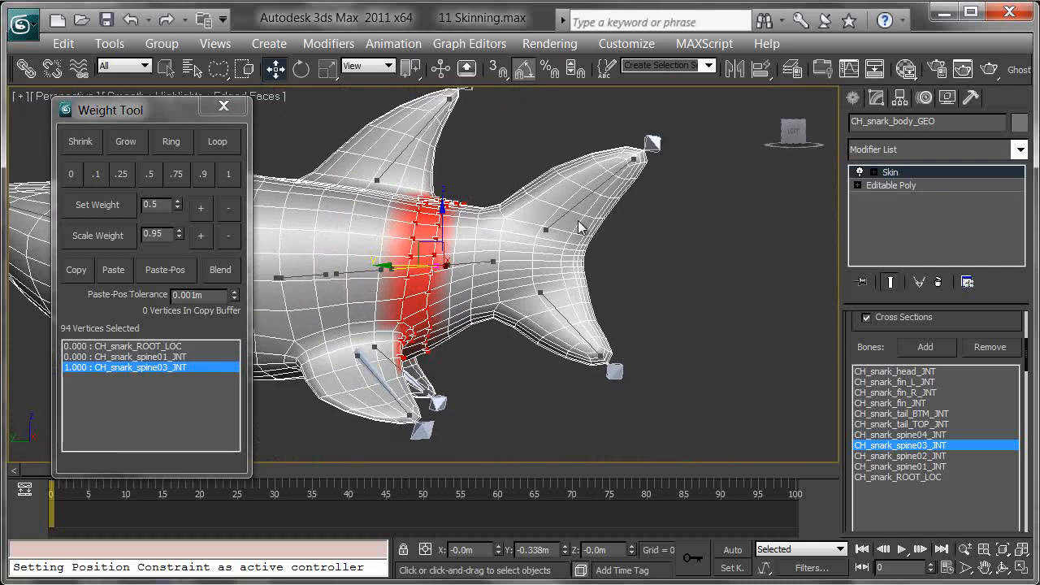
Select the vertex loop just ahead of the tail, grow it by one ring, and assign weight 1 to CH_snark_spine04_JNT
scroll(497, 223, "down", 5)
scroll(534, 196, "up", 10)
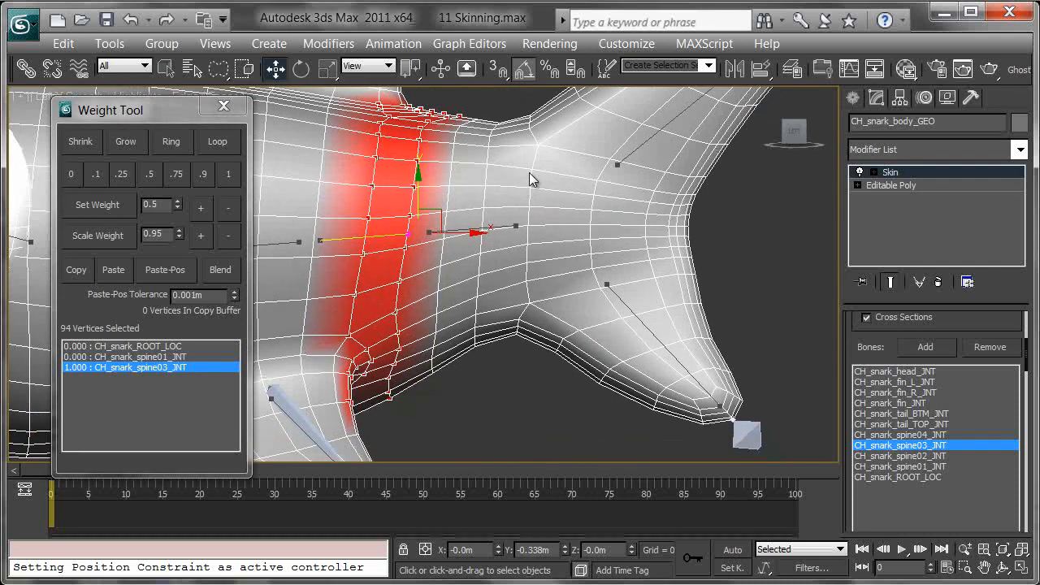
left_click_drag(489, 132, 497, 146)
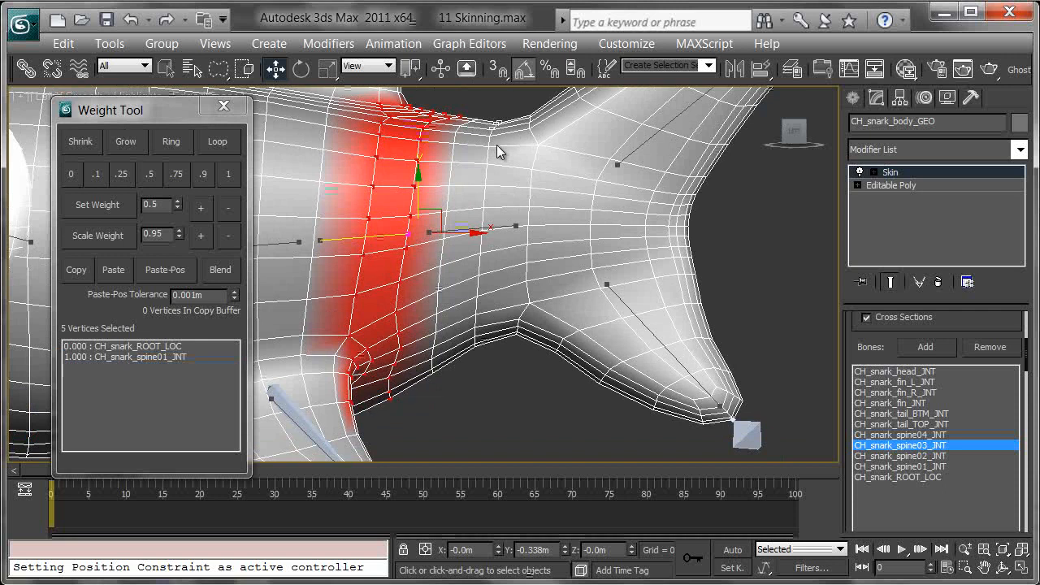
left_click(213, 142)
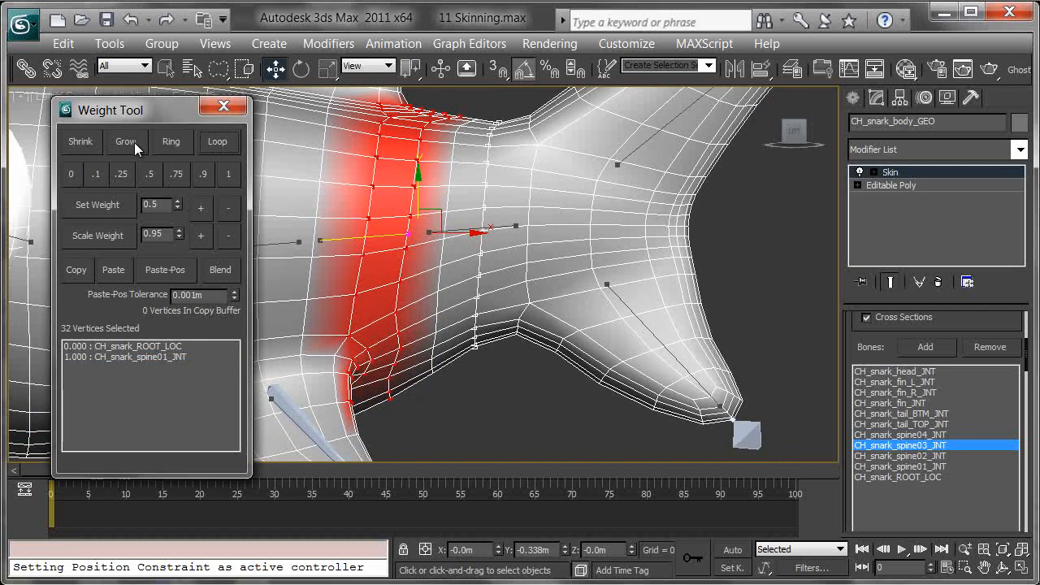
left_click(918, 435)
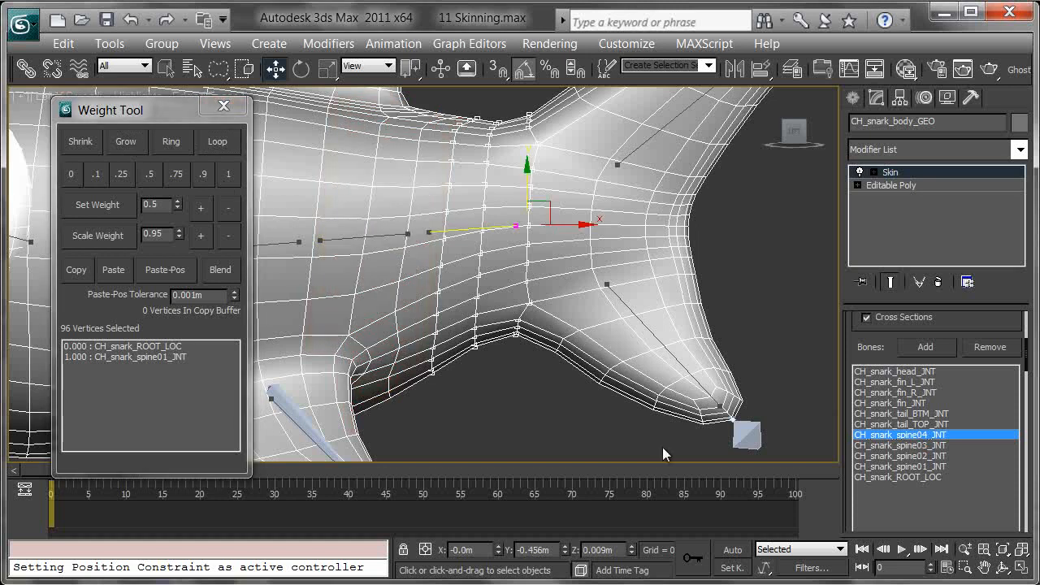
left_click(228, 175)
Select the central tail vertices between the upper and lower tail fins and assign them weight 1 to CH_snark_spine04_JNT
middle_click_drag(685, 202, 585, 282)
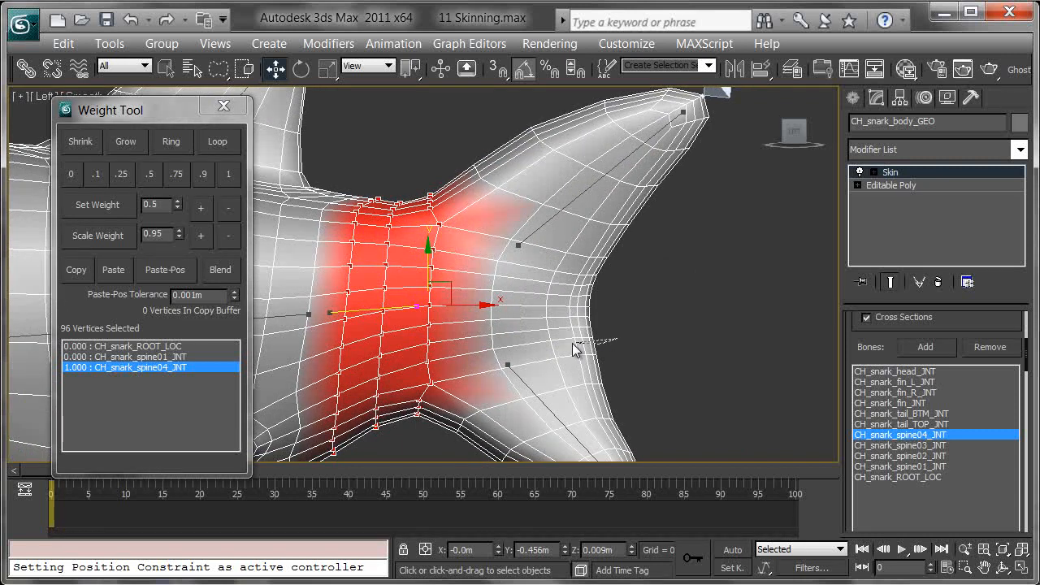
left_click_drag(471, 295, 505, 252)
left_click_drag(579, 263, 665, 277)
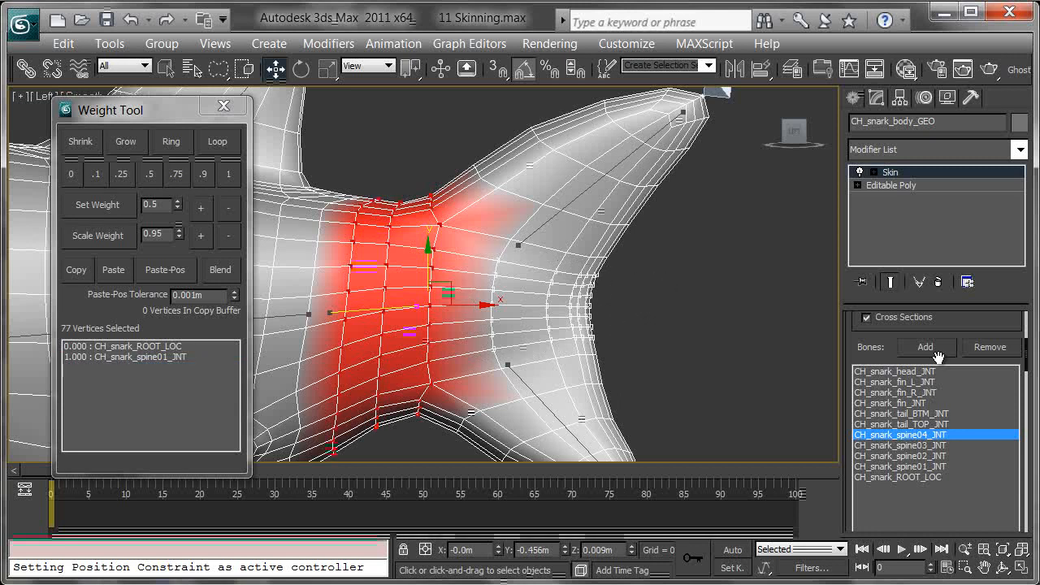
left_click(229, 174)
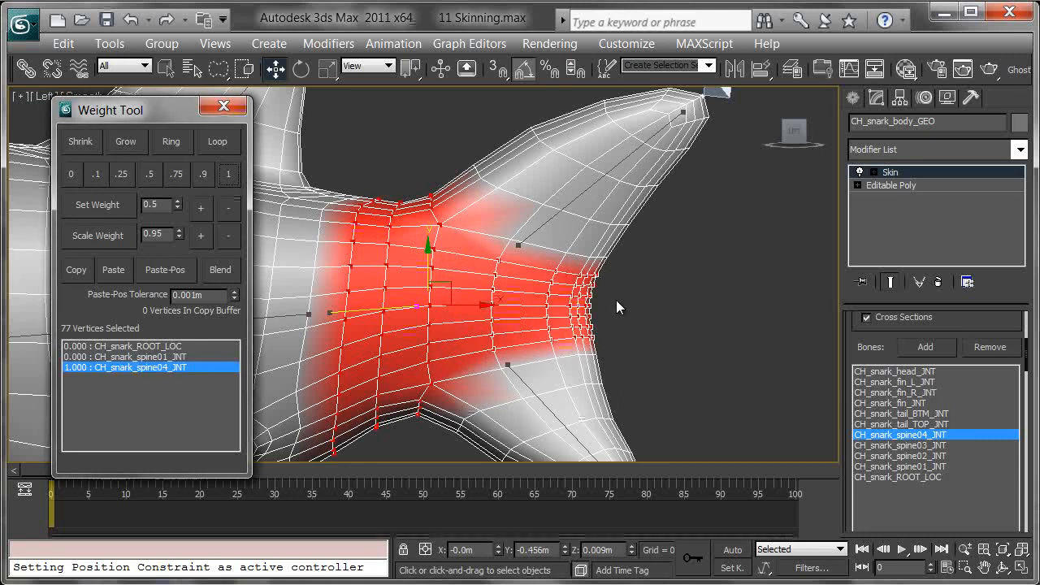
Select the upper tail fin vertices and assign them a weight of 1 to the CH_snark_tail_TOP_JNT bone
middle_click_drag(637, 251, 619, 241)
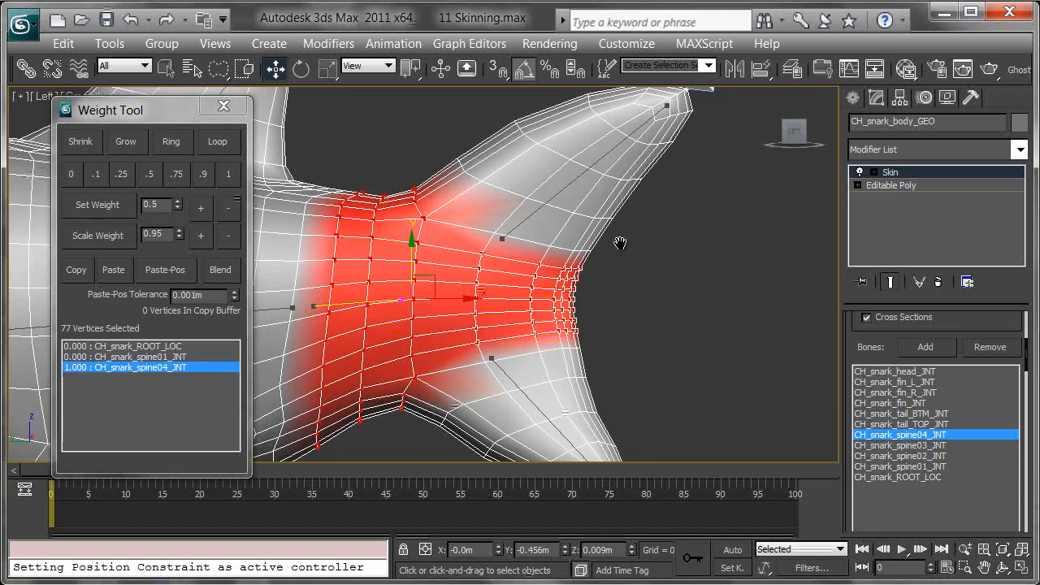
left_click(919, 424)
left_click(506, 241)
mouse_move(480, 249)
left_mouse_down()
mouse_move(425, 232)
mouse_move(408, 186)
mouse_move(642, 98)
mouse_move(760, 91)
mouse_move(711, 198)
left_mouse_up()
middle_click_drag(734, 101, 761, 186)
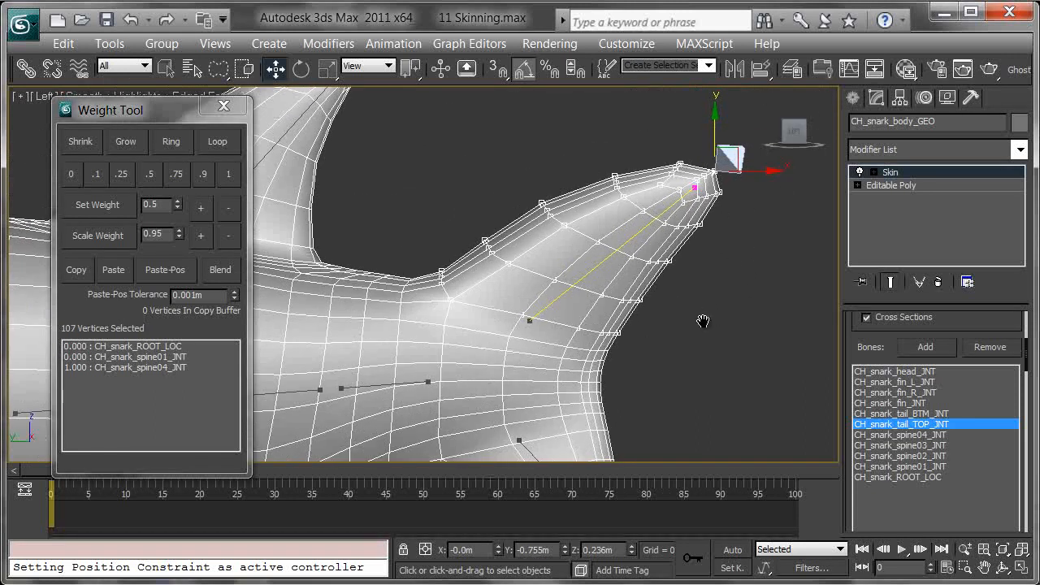
left_click(230, 173)
Select the lower tail fin vertices and assign them a weight of 1 to the CH_snark_tail_BTM_JNT bone
mouse_move(500, 296)
middle_mouse_down()
mouse_move(518, 157)
mouse_move(506, 189)
middle_mouse_up()
left_click_drag(634, 265, 540, 264)
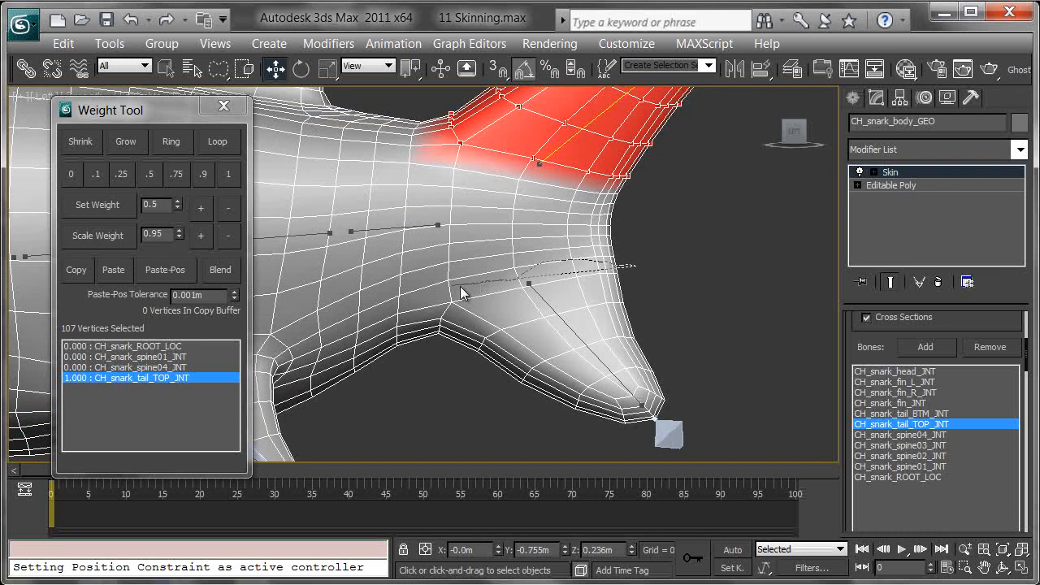
left_click_drag(718, 456, 683, 324)
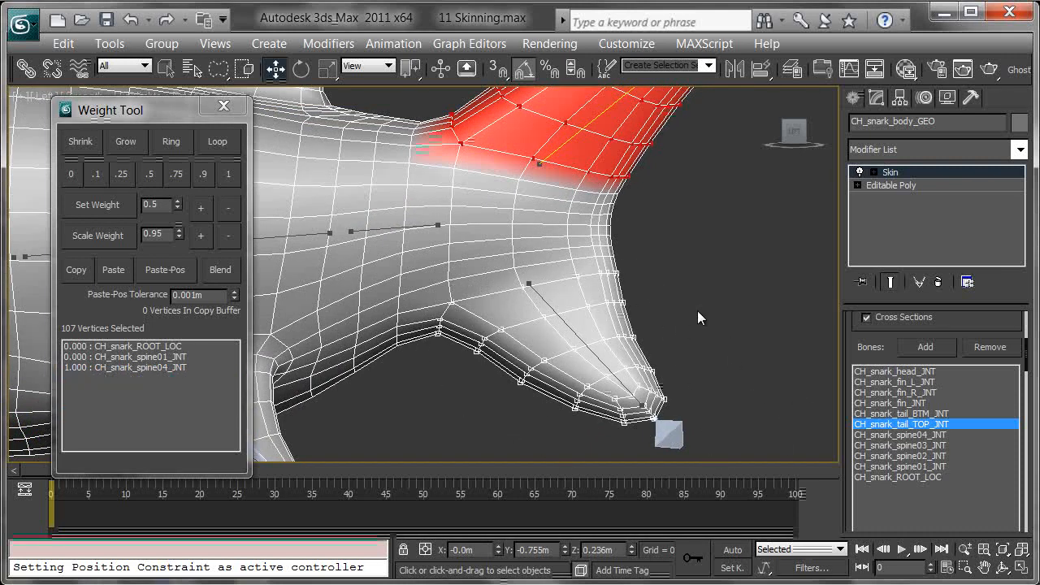
left_click(920, 413)
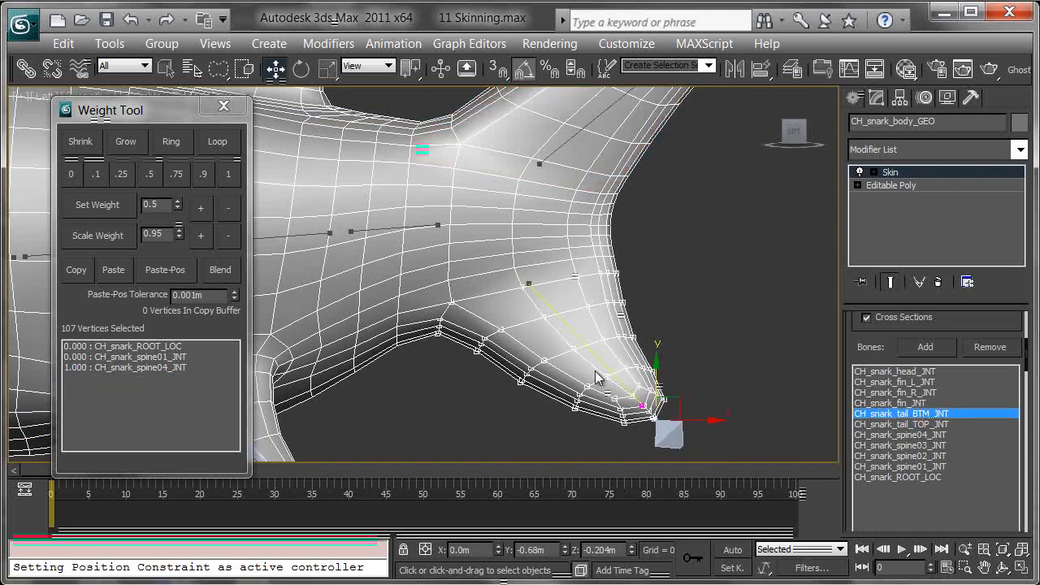
left_click(226, 174)
Select the dorsal fin's tip vertices and grow the selection down to the fin's base
middle_click_drag(628, 287, 703, 146, "alt")
left_click_drag(642, 100, 586, 122)
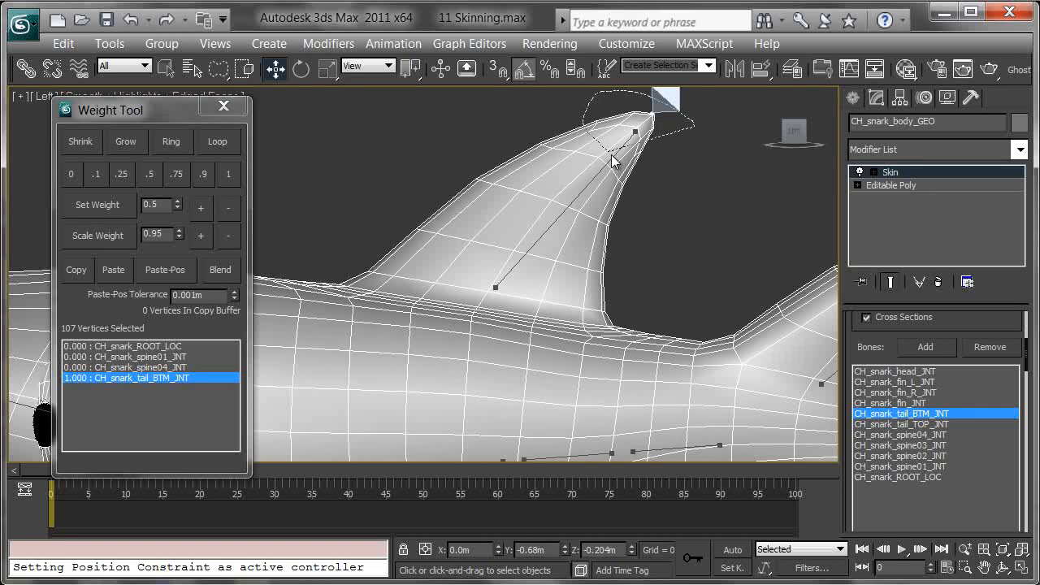
left_click_drag(683, 173, 679, 167)
left_click(134, 141)
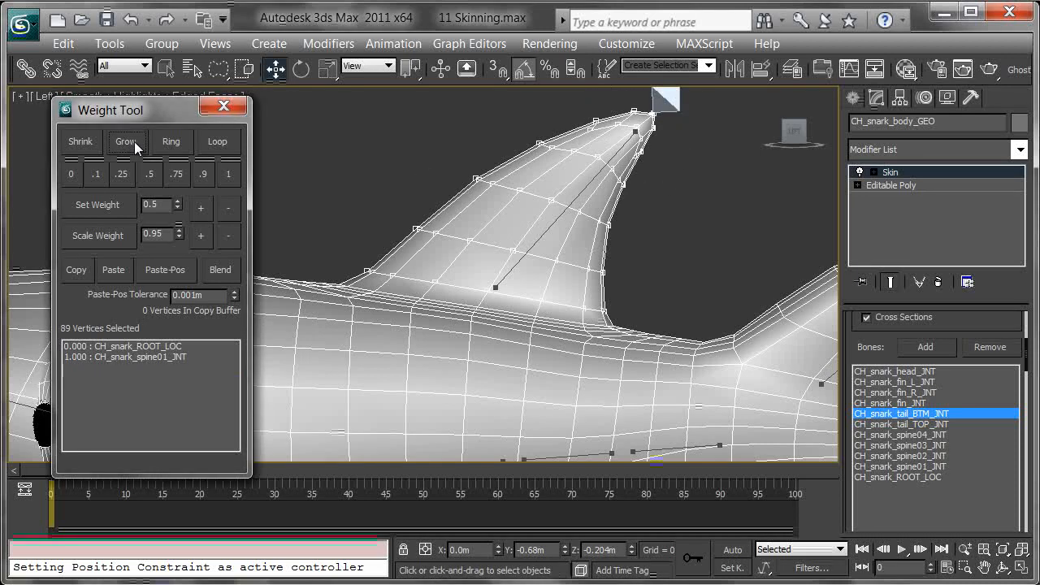
left_click(134, 141)
Assign the selected dorsal fin vertices a weight of 1 to the CH_snark_fin_JNT bone
middle_click_drag(451, 278, 501, 328, "alt")
scroll(450, 265, "up", 2)
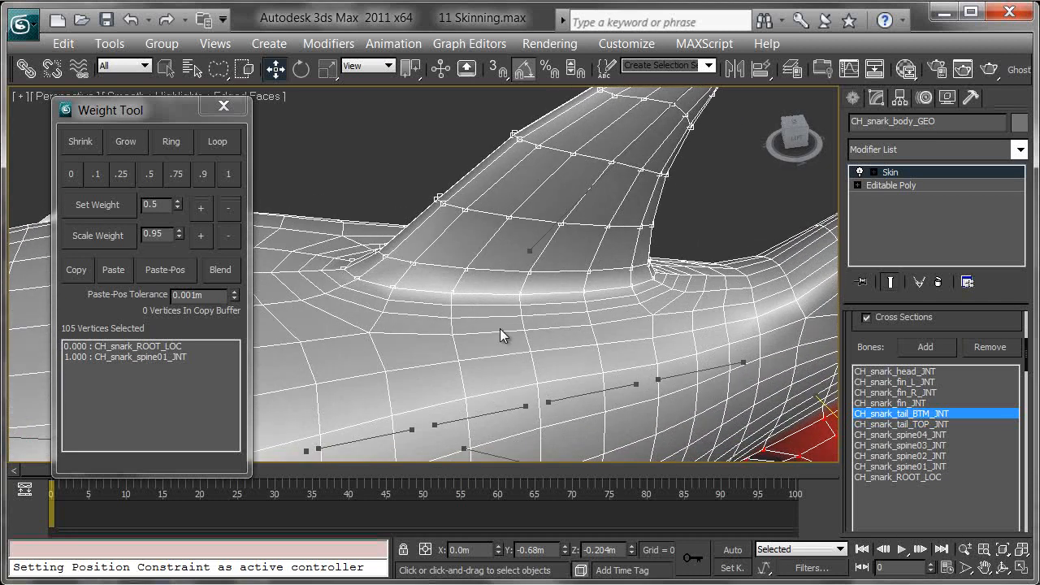
left_click(923, 403)
middle_click_drag(608, 365, 589, 305, "alt")
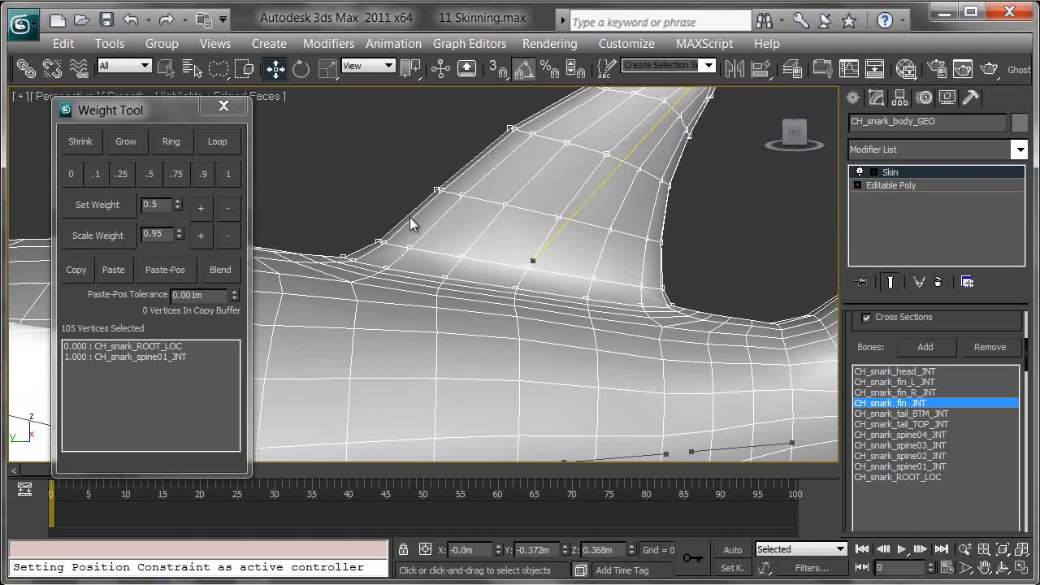
left_click(228, 174)
Select the left side fin's outer vertices and grow the selection up to where the fin meets the body
scroll(464, 302, "down", 2)
middle_click_drag(464, 302, 524, 274, "alt")
scroll(455, 225, "up", 2)
middle_click_drag(454, 225, 618, 238, "alt")
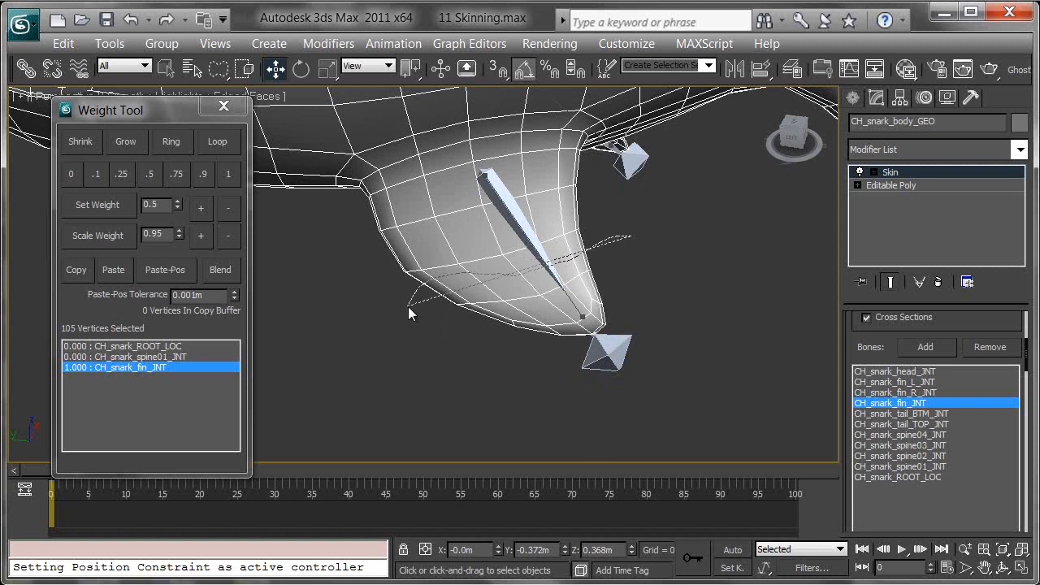
left_click_drag(419, 288, 649, 346)
left_click(125, 143)
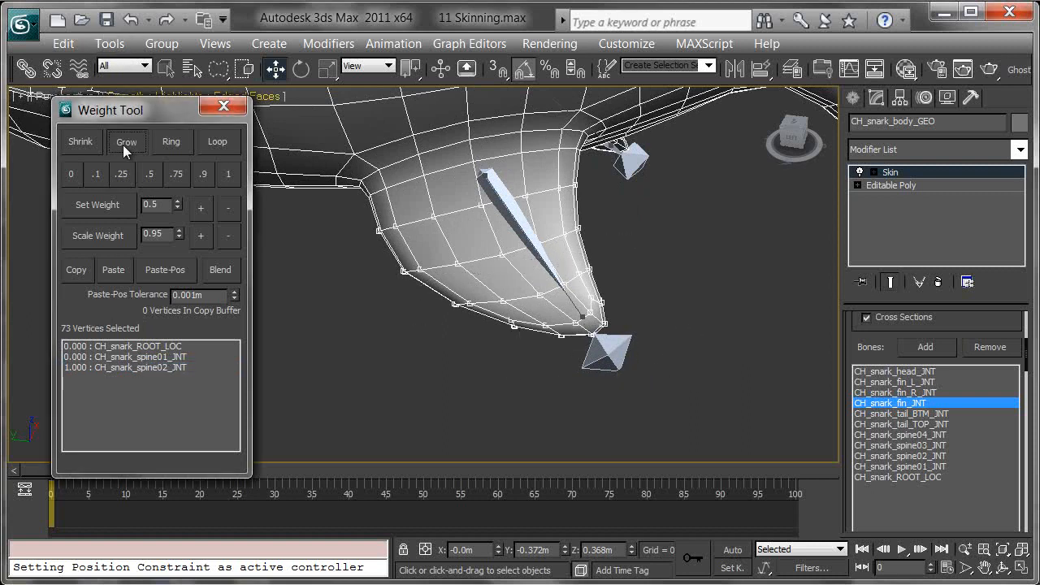
middle_click_drag(423, 335, 421, 243, "alt")
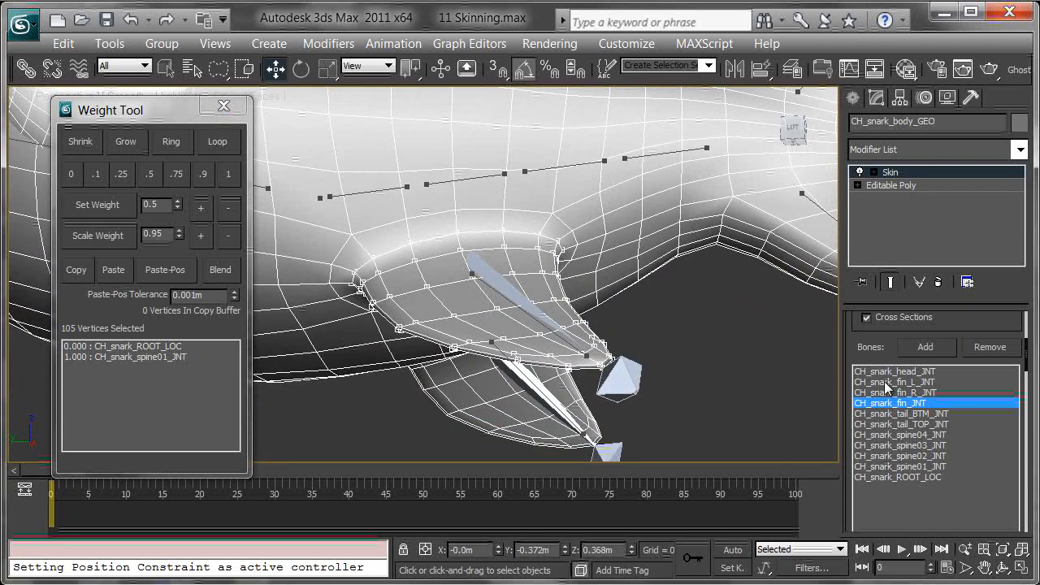
Assign the selected left side fin vertices a weight of 1 to the CH_snark_fin_L_JNT bone
left_click(909, 383)
middle_click_drag(563, 393, 561, 427, "alt")
left_click(227, 174)
Select the right side fin's outer vertices and grow the selection up to the fin's base
middle_click_drag(654, 275, 611, 355, "alt")
mouse_move(537, 265)
left_mouse_down()
mouse_move(442, 324)
mouse_move(593, 307)
left_mouse_up()
mouse_move(662, 263)
left_mouse_down()
mouse_move(405, 246)
mouse_move(714, 341)
left_mouse_up()
middle_click_drag(716, 342, 637, 442)
left_click(124, 140)
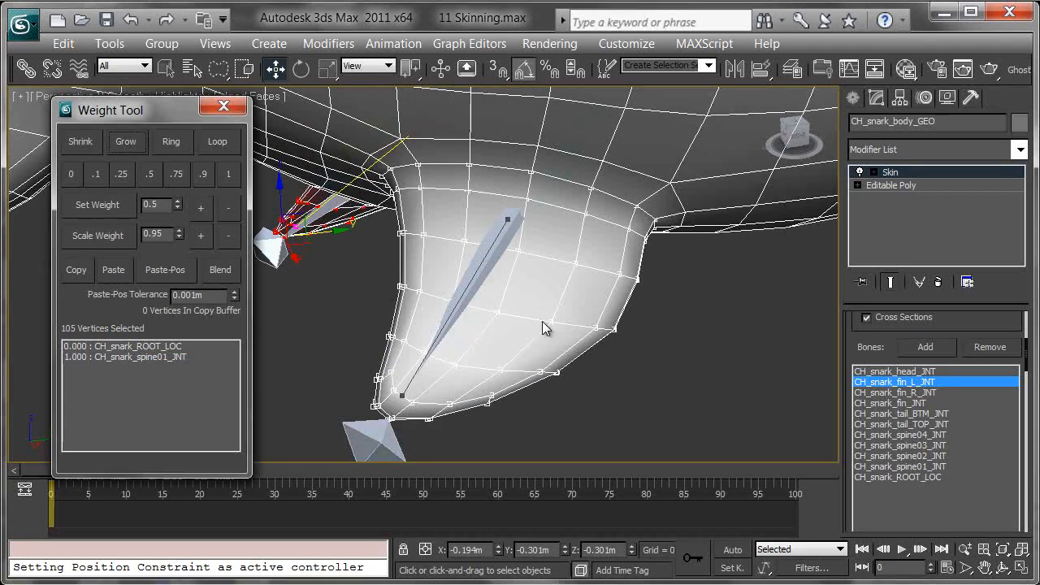
Assign the selected right side fin vertices a weight of 1 to the CH_snark_fin_R_JNT bone
left_click(919, 392)
left_click(223, 165)
middle_click_drag(443, 295, 724, 262, "alt")
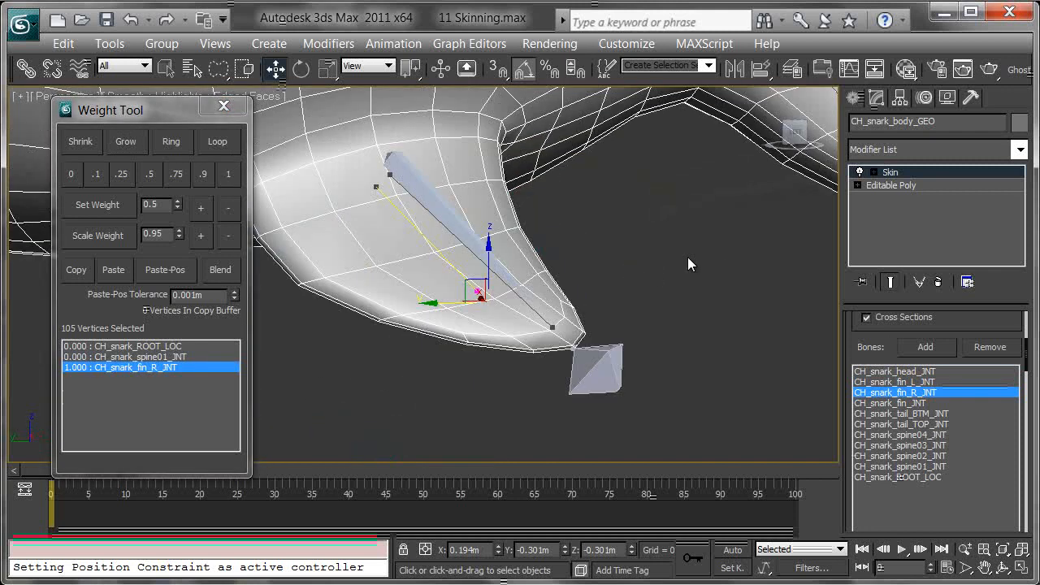
Leave skin vertex editing, switch to wireframe display, and select the CH_snark_head_JNT bone
scroll(699, 267, "down", 7)
middle_click_drag(535, 319, 694, 345)
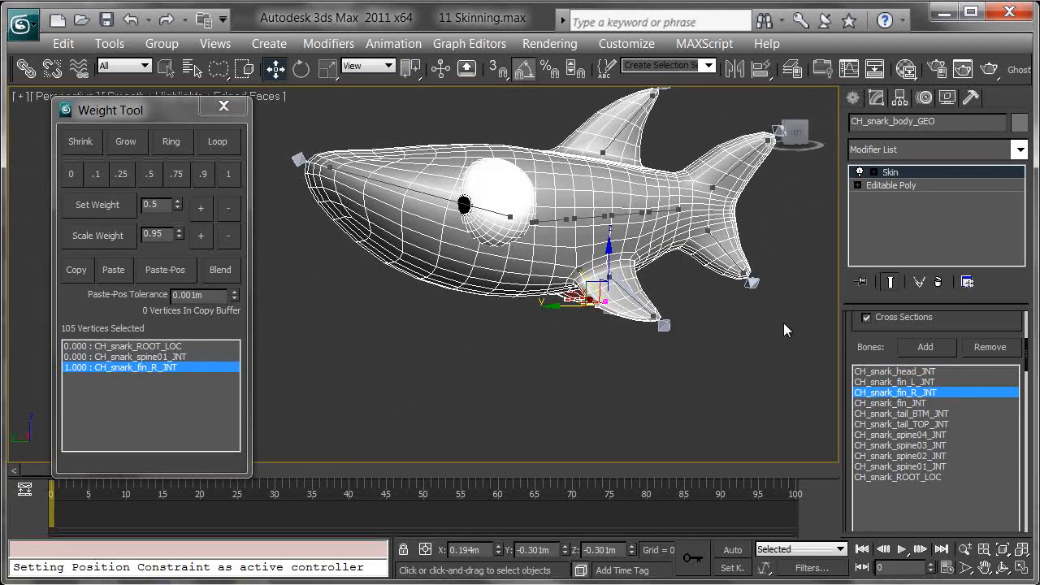
middle_click_drag(749, 271, 877, 351)
left_click_drag(971, 326, 959, 501)
middle_click_drag(687, 267, 658, 279, "alt")
key("F3")
scroll(545, 227, "up", 5)
middle_click_drag(545, 228, 774, 293)
left_click(546, 236)
middle_click_drag(546, 235, 378, 223)
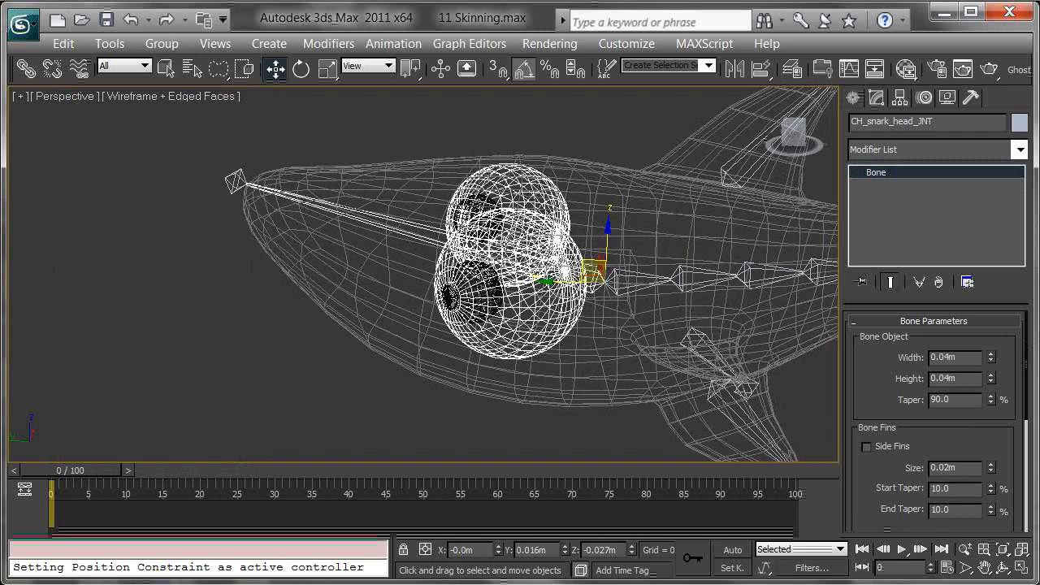
In shaded display, test-rotate the head bone in several directions to check how the mesh deforms, cancelling each rotation
key("e")
mouse_move(579, 294)
middle_mouse_down("alt")
mouse_move(599, 270)
mouse_move(522, 258)
middle_mouse_up("alt")
key("F3")
mouse_move(525, 209)
left_mouse_down()
mouse_move(536, 216)
mouse_move(509, 202)
left_mouse_up()
right_click(509, 202)
middle_click_drag(619, 240, 458, 243)
scroll(458, 243, "down", 3)
left_click_drag(404, 251, 455, 314)
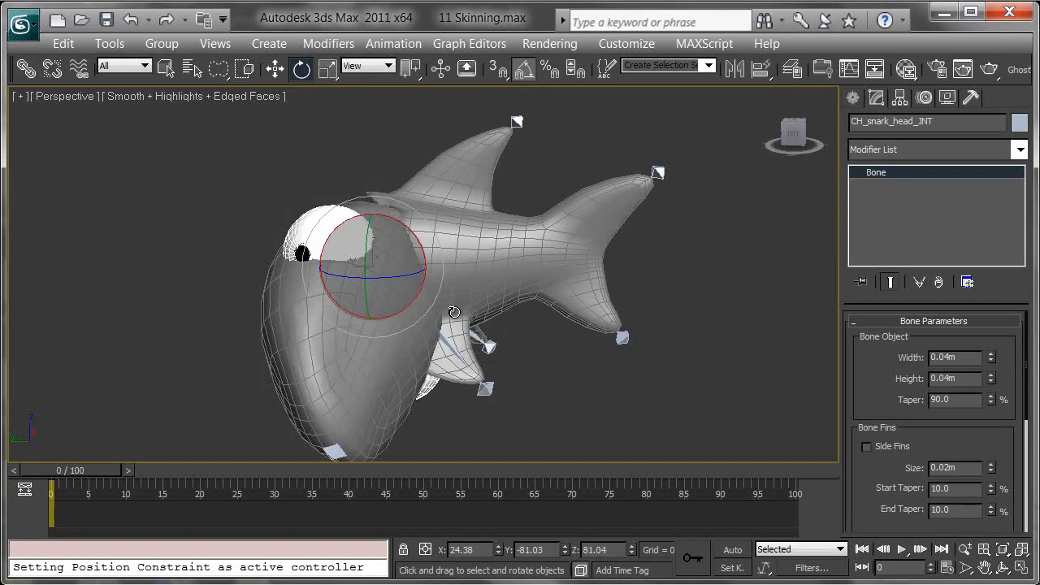
right_click(455, 314)
left_click_drag(404, 227, 425, 239)
right_click(424, 237)
Examine the mesh deformation around the front of the dorsal fin base while test-rotating the head bone
middle_click_drag(424, 233, 417, 382)
scroll(490, 290, "up", 4)
left_click_drag(397, 387, 420, 381)
right_click(403, 383)
middle_click_drag(420, 381, 386, 311, "alt")
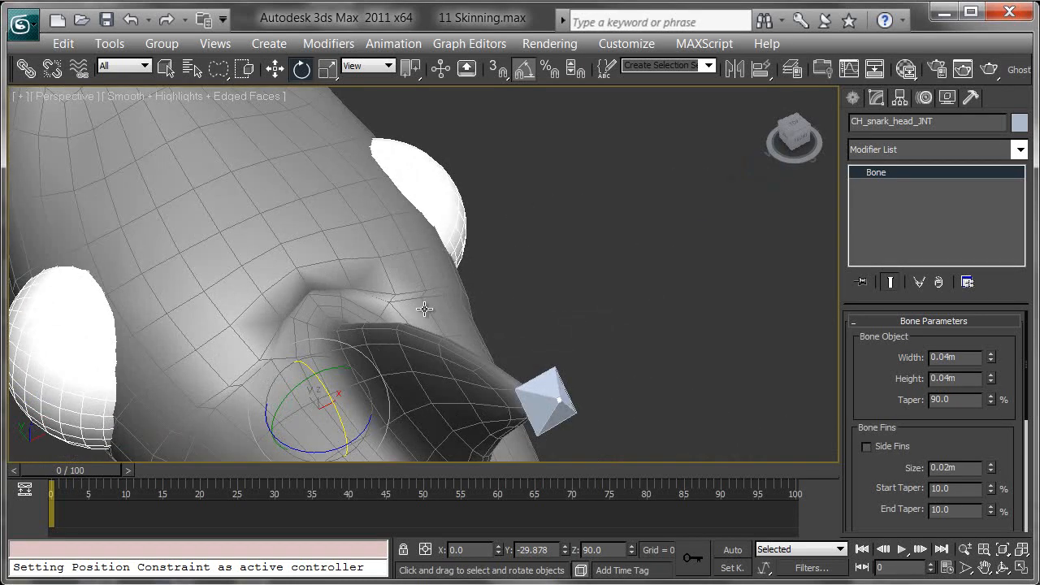
middle_click_drag(334, 331, 464, 298, "alt")
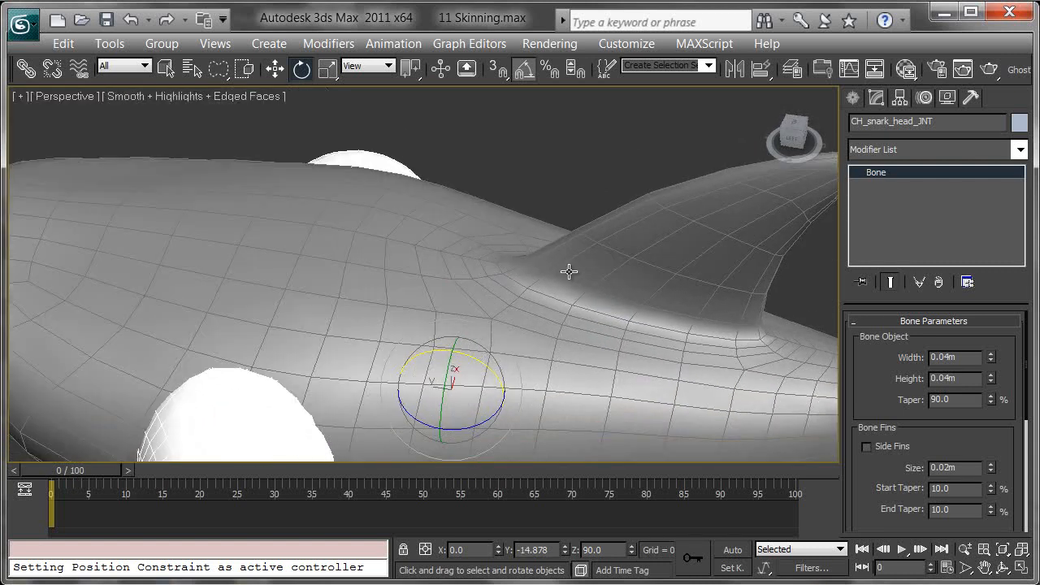
middle_click_drag(504, 320, 527, 210, "alt")
left_click_drag(480, 186, 500, 195)
Select the CH_snark_fin_L_JNT bone and set the reference coordinate system to Local
middle_click_drag(530, 242, 435, 369)
middle_click_drag(606, 401, 469, 245)
left_click(501, 286)
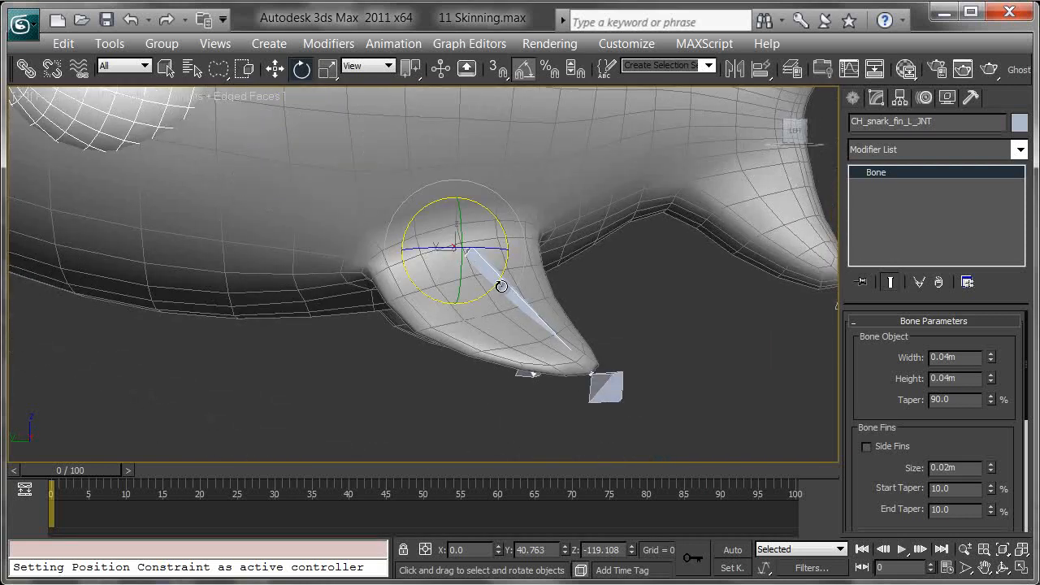
left_click(376, 70)
left_click(372, 117)
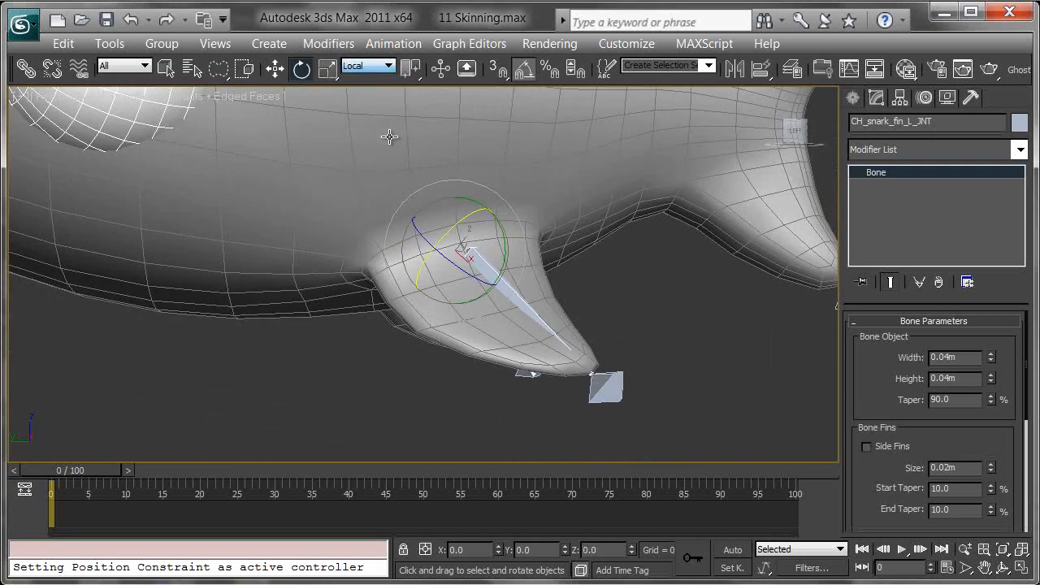
Test-rotate the left side fin bone about its local axes to check the fin's deformation
middle_click_drag(371, 116, 475, 226, "alt")
left_click_drag(380, 265, 404, 267)
mouse_move(417, 228)
left_mouse_down()
mouse_move(406, 181)
mouse_move(417, 246)
left_mouse_up()
left_click_drag(370, 208, 450, 214)
middle_click_drag(486, 187, 544, 347)
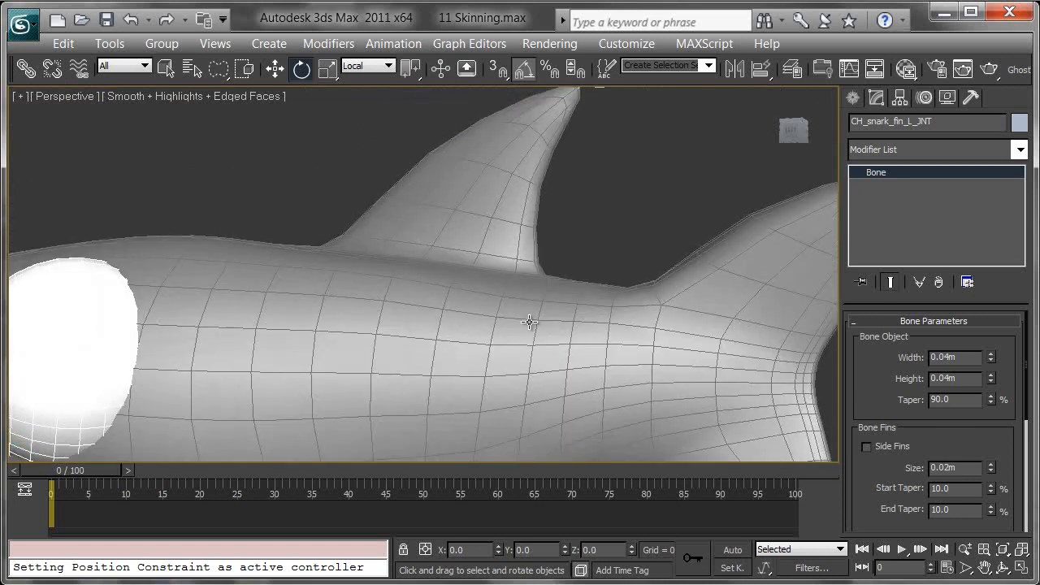
Select the dorsal fin bone CH_snark_fin_JNT and test-rotate it to check the fin's deformation, cancelling the rotation
key("F3")
left_click(469, 269)
key("F3")
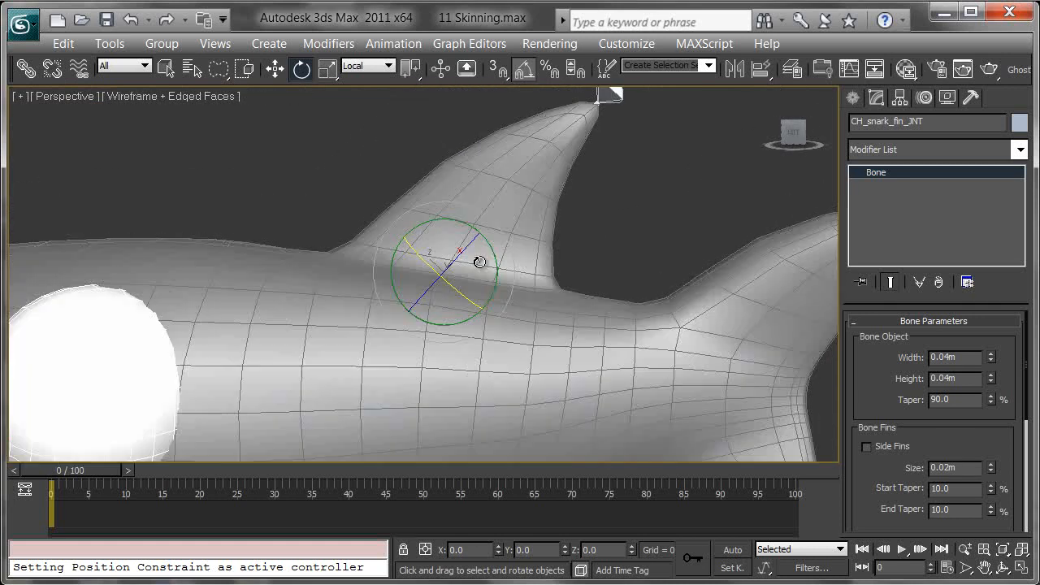
mouse_move(487, 244)
left_mouse_down()
mouse_move(511, 261)
mouse_move(472, 292)
mouse_move(481, 304)
left_mouse_up()
right_click(510, 262)
right_click(481, 304)
Select the upper and lower tail fin bones together and test-rotate them about several local axes, cancelling each rotation
middle_click_drag(707, 395, 543, 294)
key("F3")
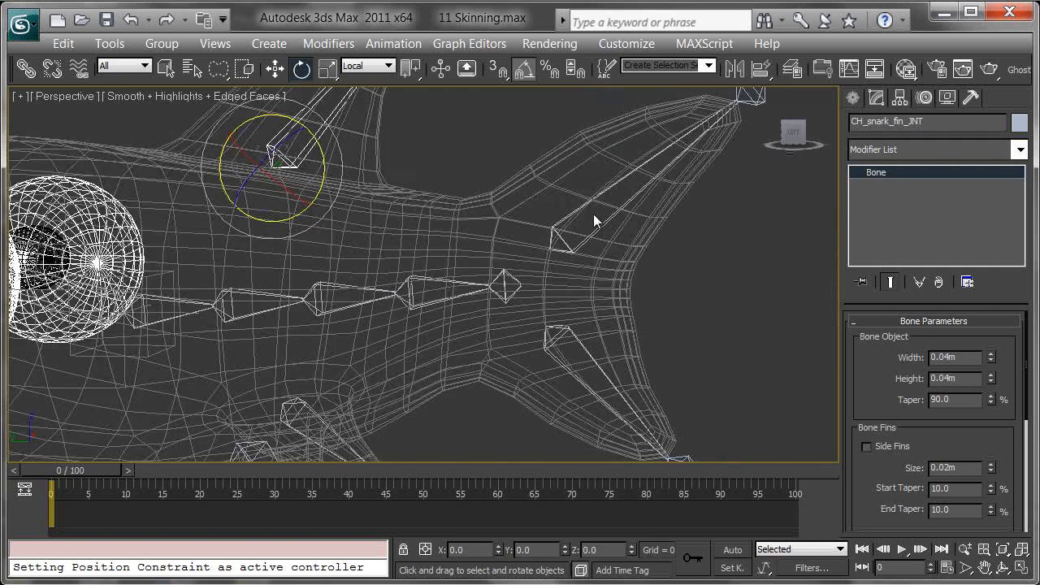
left_click(562, 215)
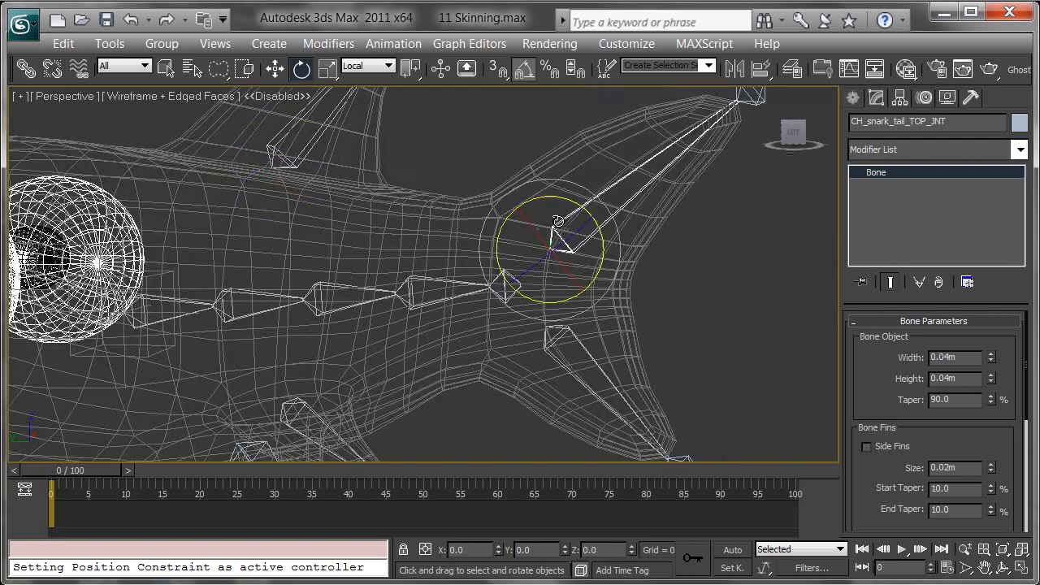
left_click(582, 347, "ctrl")
middle_click_drag(634, 355, 610, 344)
key("F3")
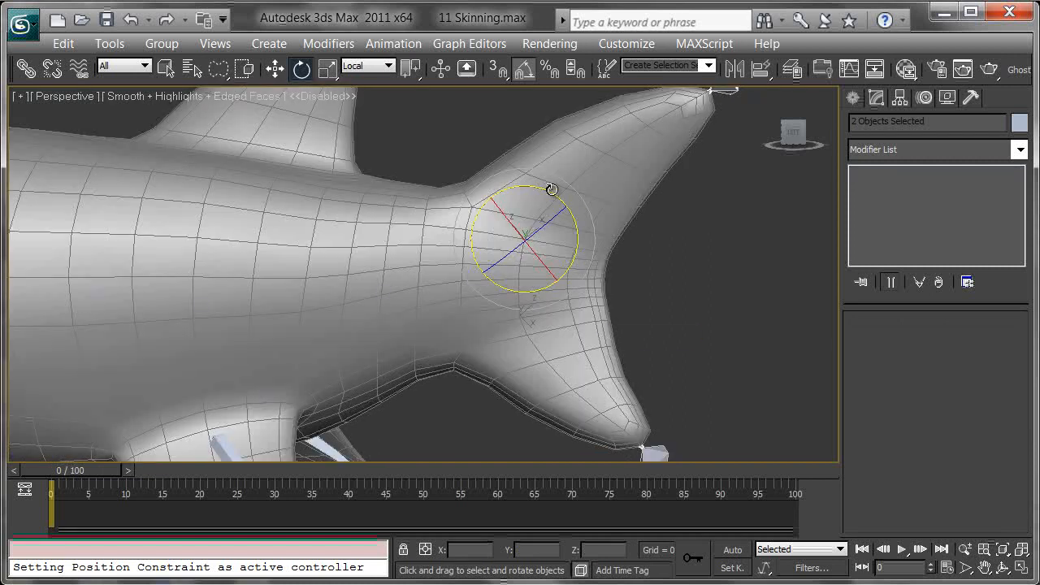
mouse_move(550, 191)
left_mouse_down()
mouse_move(529, 186)
mouse_move(567, 202)
mouse_move(551, 191)
left_mouse_up()
middle_click_drag(615, 220, 598, 228, "alt")
left_click_drag(507, 265, 535, 272)
right_click(534, 273)
left_click_drag(522, 232, 437, 264)
right_click(437, 264)
In wireframe display, select all four spine bones of the snark without the body mesh, and return to shaded display
key("F3")
middle_click_drag(438, 265, 613, 261)
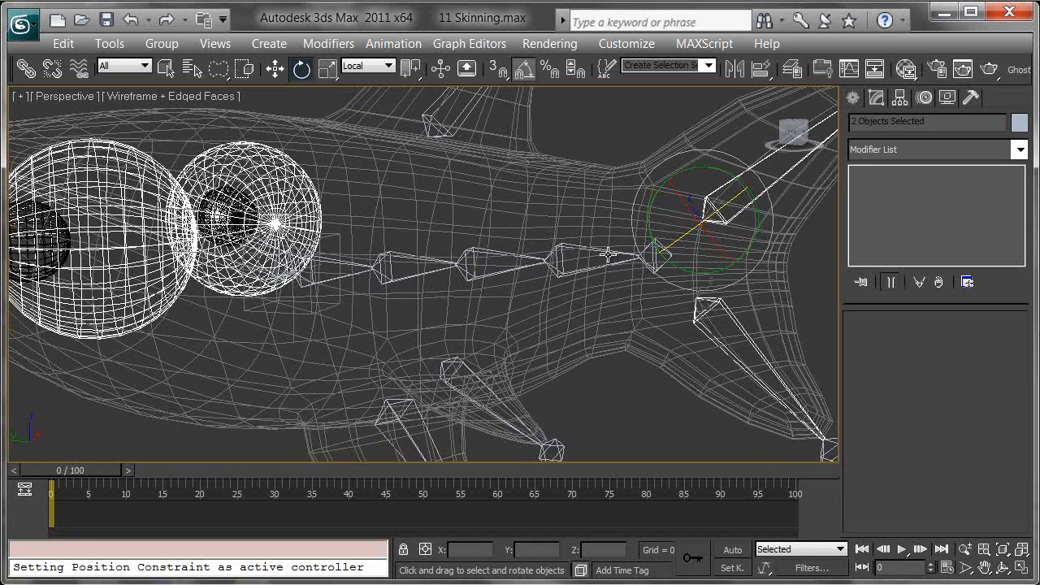
scroll(614, 261, "up", 2)
left_click(617, 258)
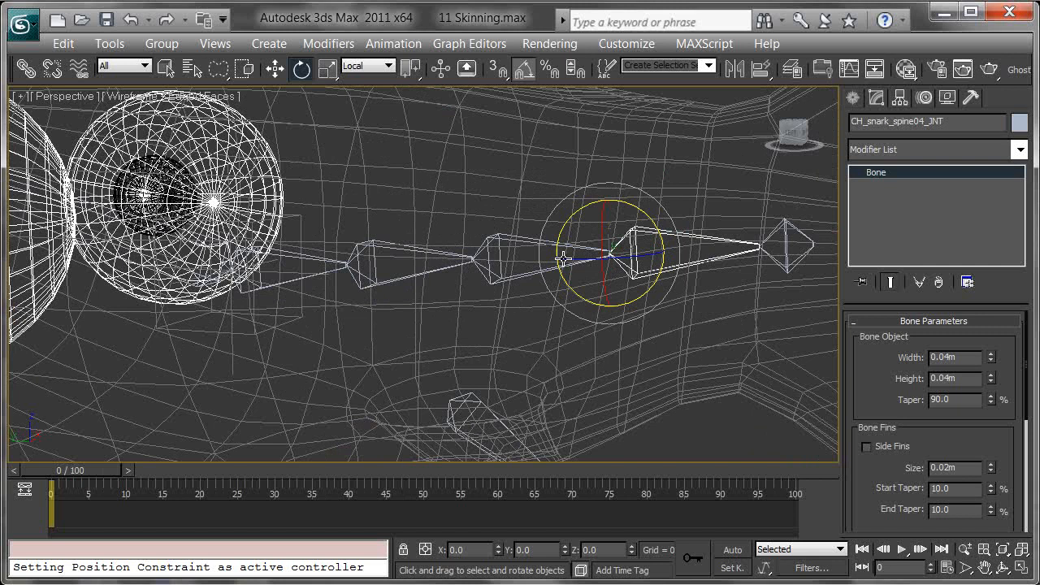
left_click(491, 247, "ctrl")
left_click(297, 261, "ctrl")
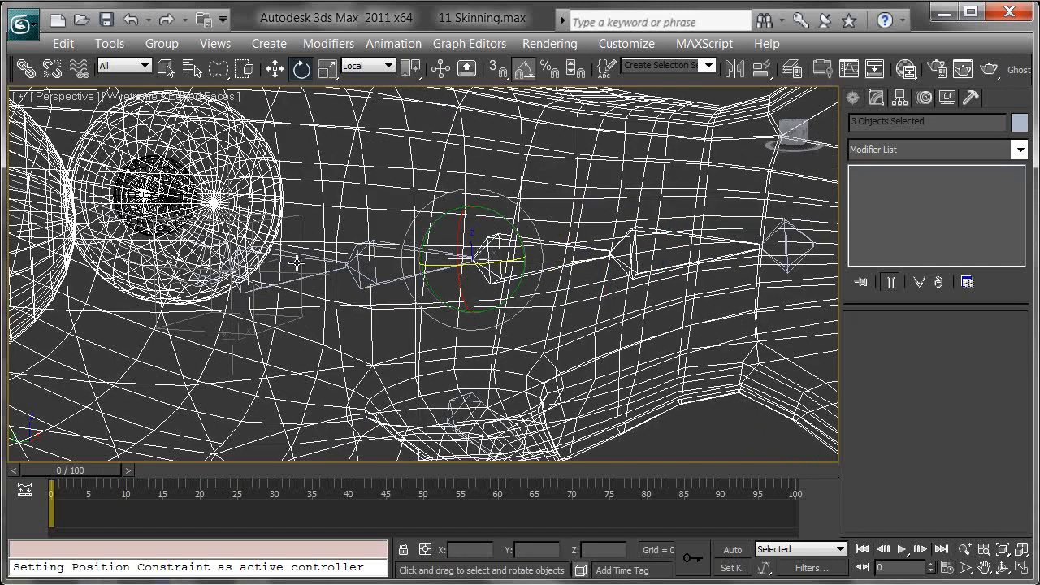
left_click(369, 285, "ctrl")
left_click(376, 284, "ctrl")
left_click(306, 279, "ctrl")
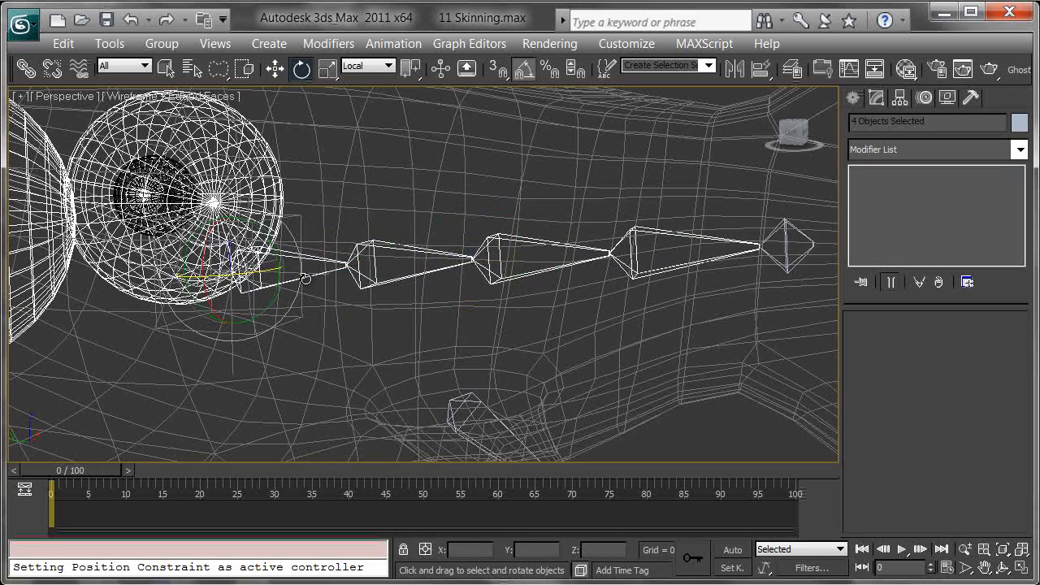
middle_click_drag(308, 292, 363, 296, "alt")
scroll(330, 290, "down", 4)
key("F3")
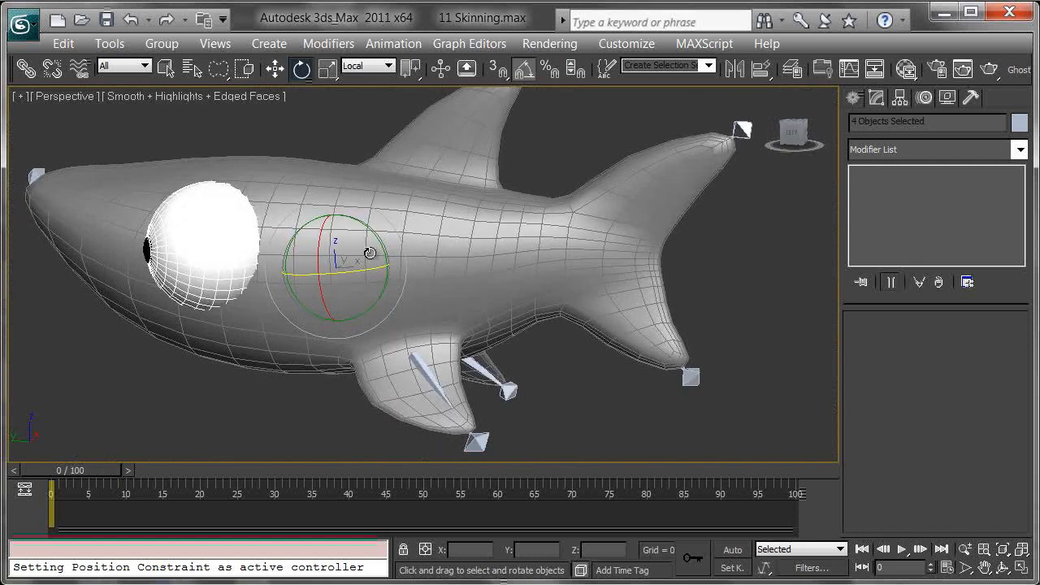
Test-rotate the four spine bones together in different directions to check how the body bends, cancelling the rotations
middle_click_drag(354, 222, 425, 238, "alt")
scroll(347, 228, "down", 4)
left_click_drag(425, 238, 417, 212)
right_click(417, 212)
middle_click_drag(523, 260, 417, 305, "alt")
left_click_drag(416, 308, 449, 304)
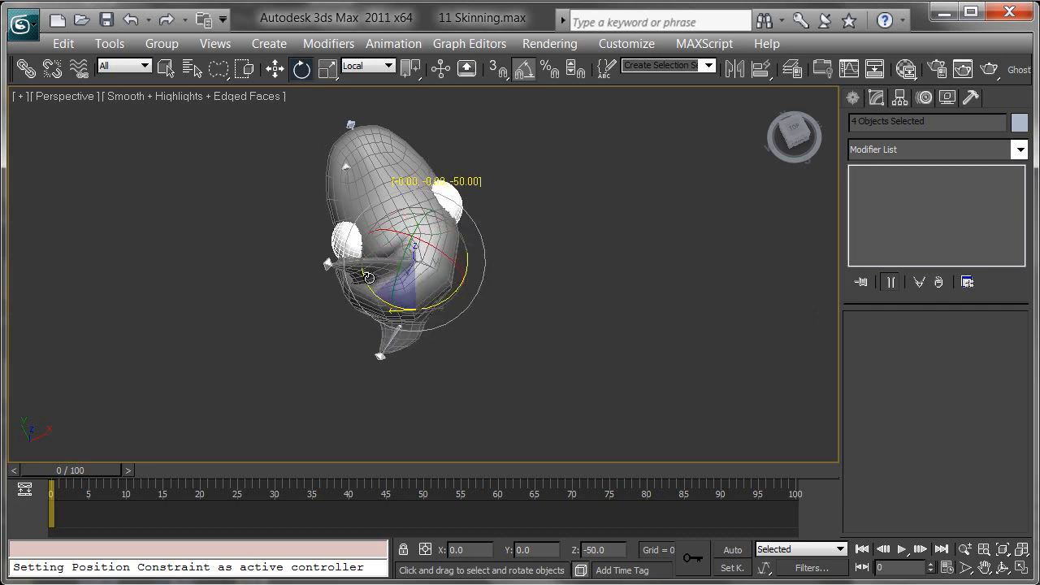
left_click_drag(449, 302, 428, 282)
Bend the spine bones strongly up and down and examine the mesh deformation along the belly and around the side fins
middle_click_drag(420, 296, 490, 264, "alt")
left_click_drag(433, 258, 460, 272)
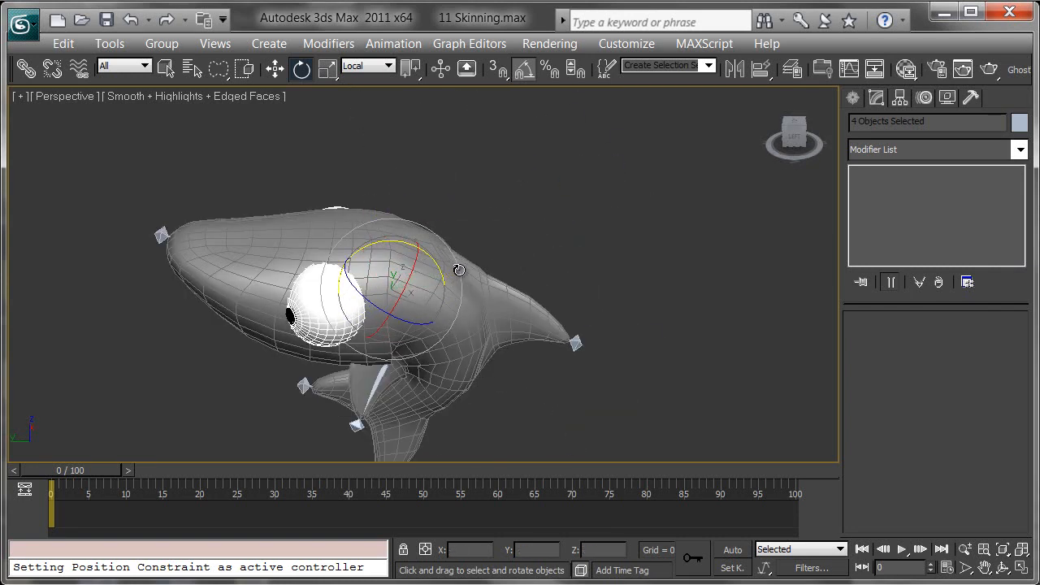
middle_click_drag(460, 280, 452, 244, "alt")
middle_click_drag(443, 341, 446, 268)
scroll(456, 280, "up", 3)
middle_click_drag(517, 220, 434, 193, "alt")
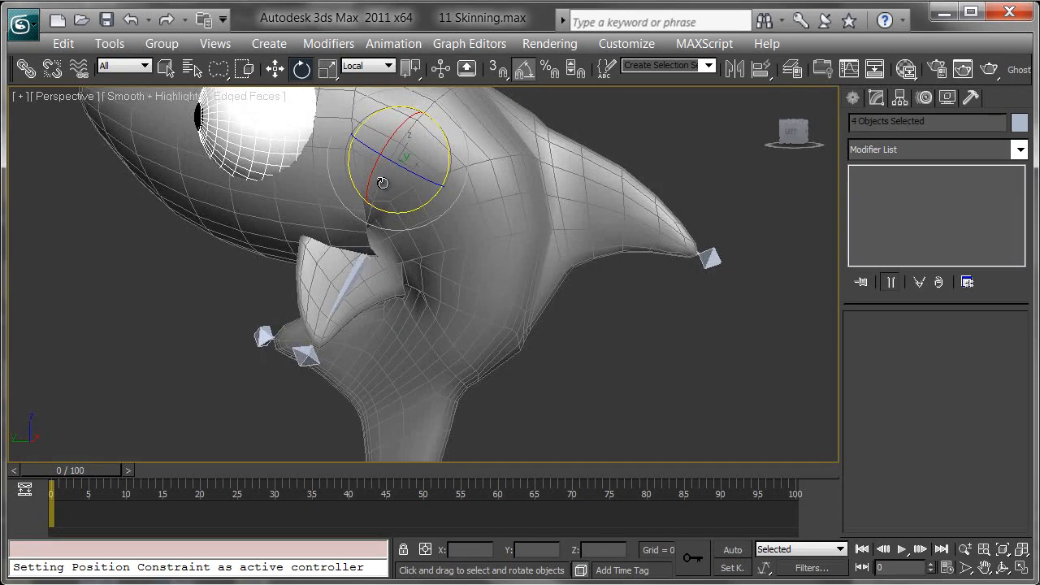
left_click_drag(448, 149, 461, 155)
middle_click_drag(460, 155, 366, 220, "alt")
scroll(401, 241, "up", 6)
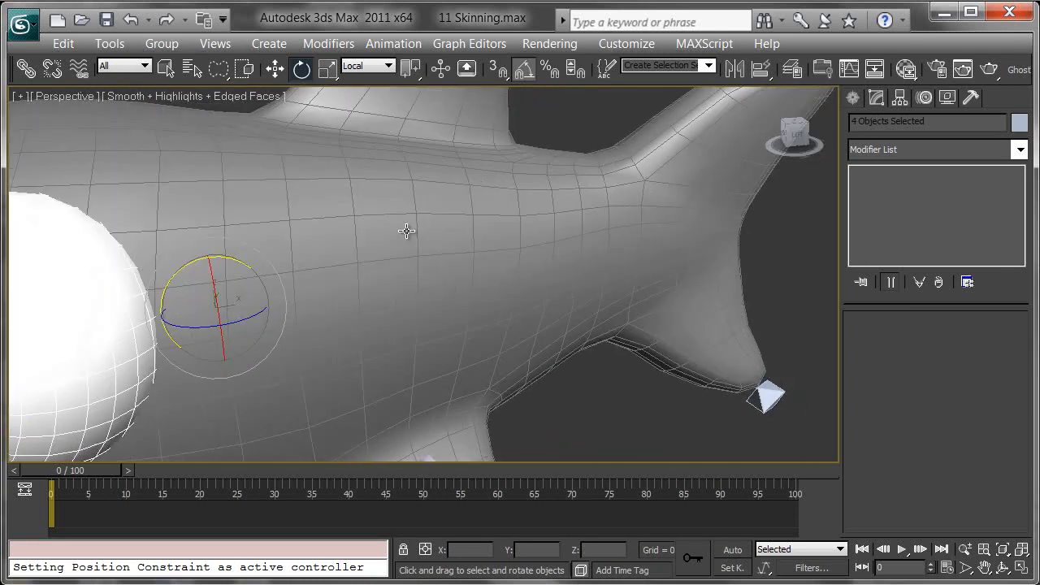
Deselect all the bones and check the whole snark in its unrotated pose
scroll(561, 379, "down", 6)
left_click(579, 392)
middle_click_drag(578, 392, 611, 391, "alt")
scroll(571, 387, "up", 2)
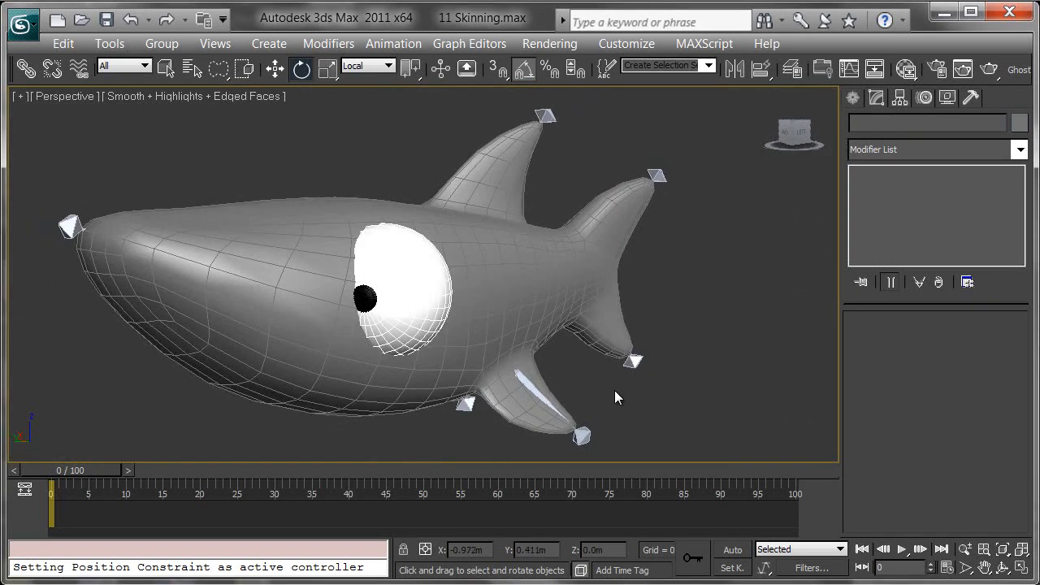